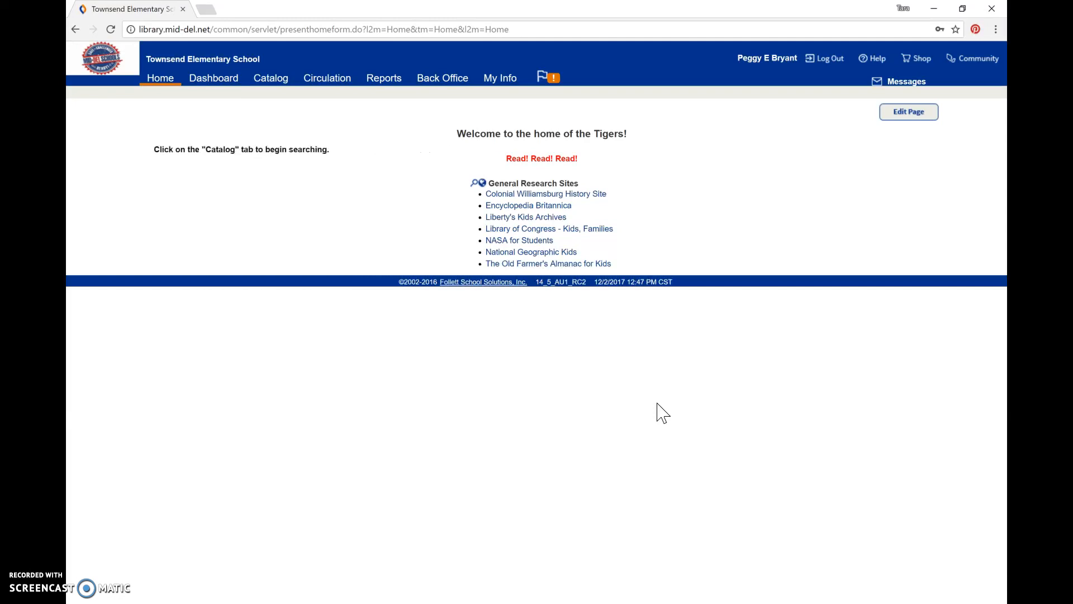
Open the page for adding a title in the library catalog
click(688, 372)
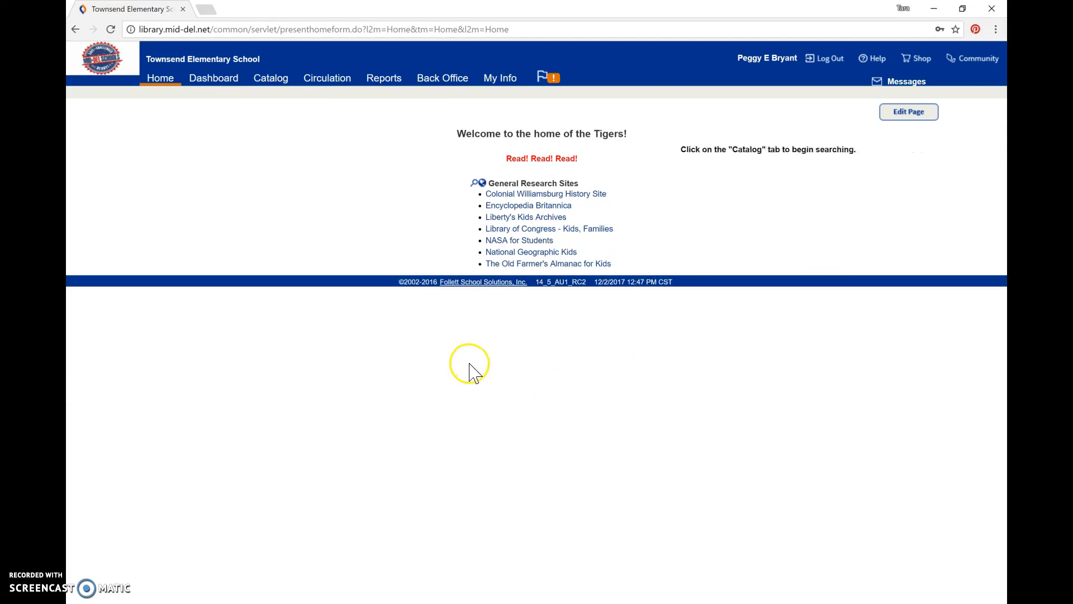
click(271, 84)
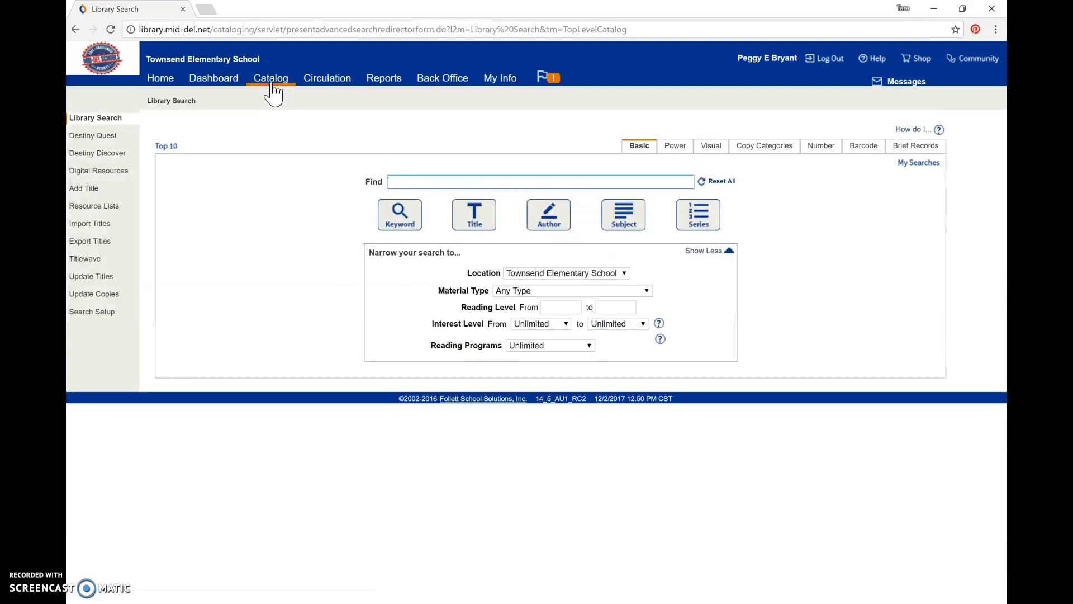
click(93, 192)
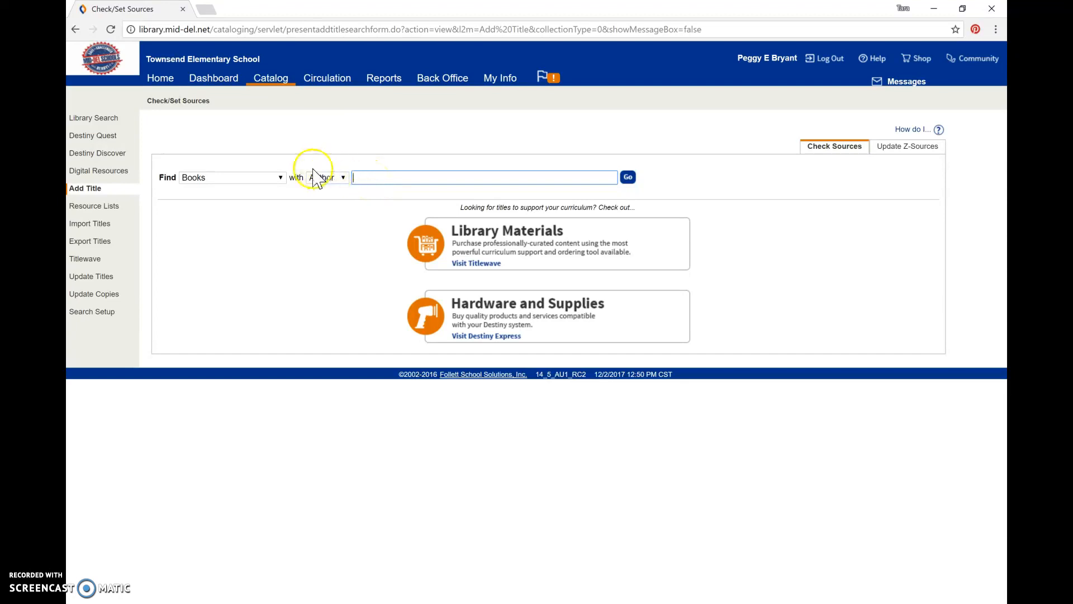
Search the cataloging sources for books by author, entering the author's name with the surname first
click(282, 178)
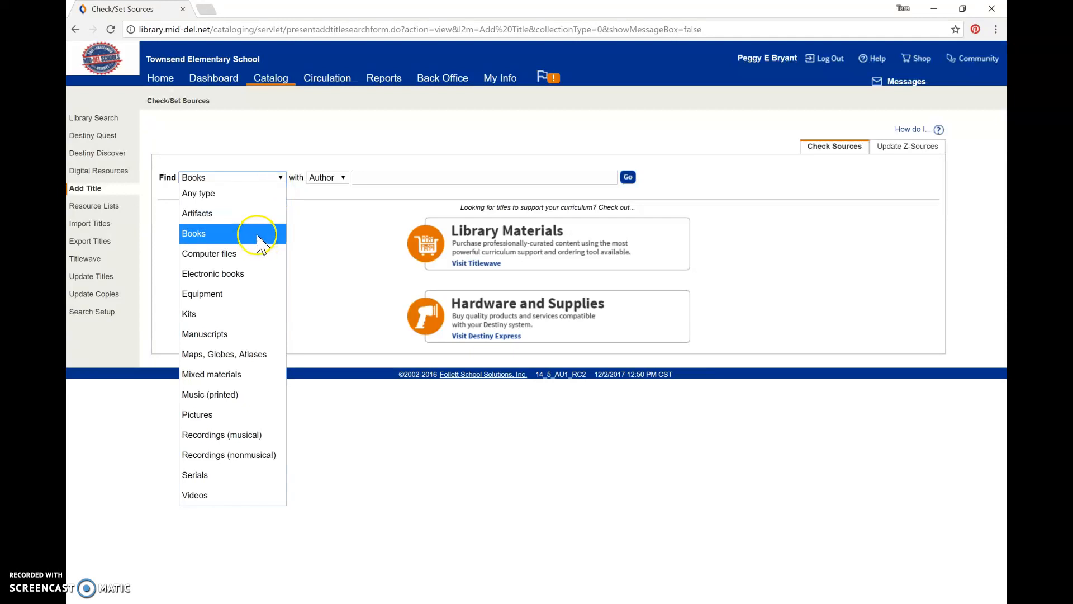
click(184, 233)
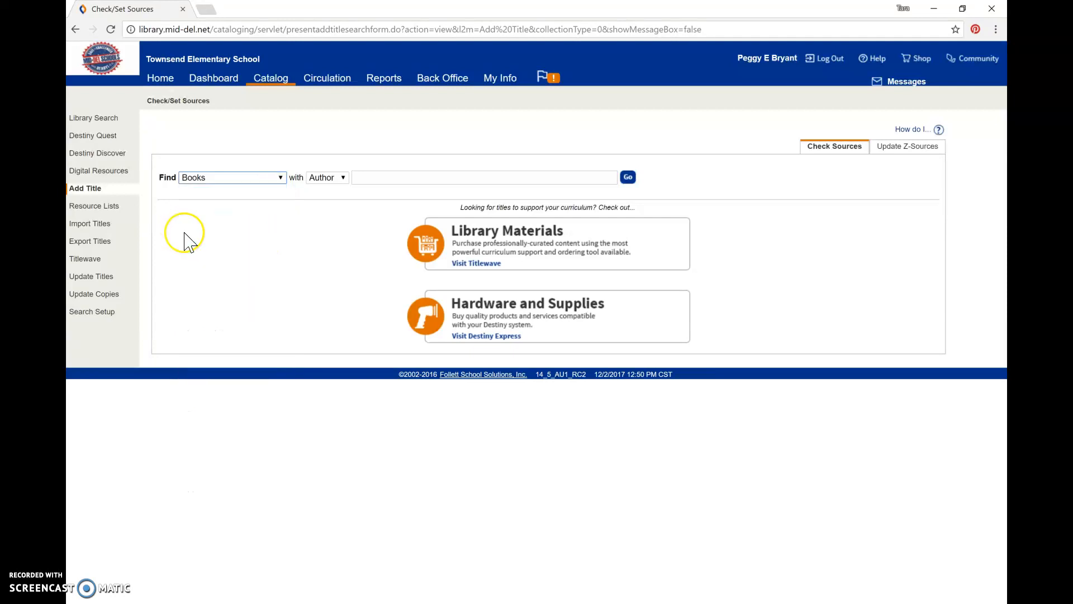
click(334, 179)
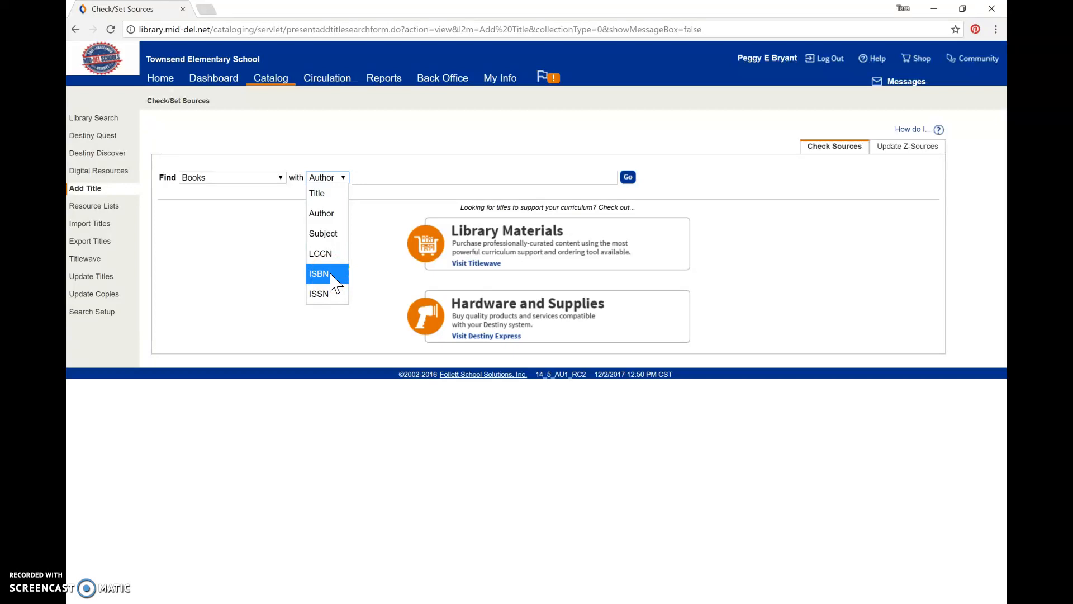
click(436, 161)
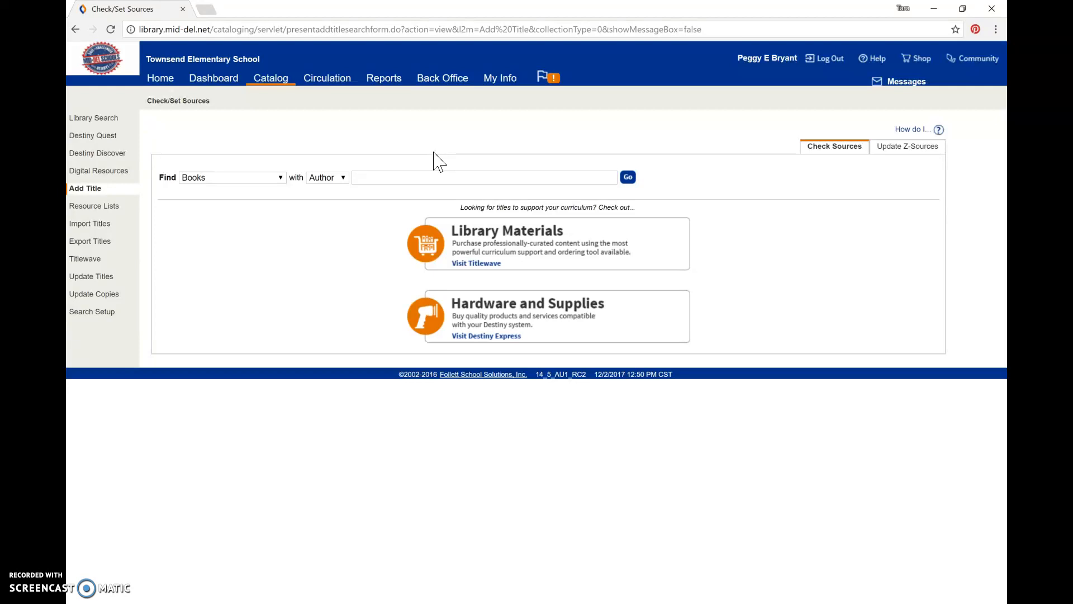
click(420, 177)
text(Mar)
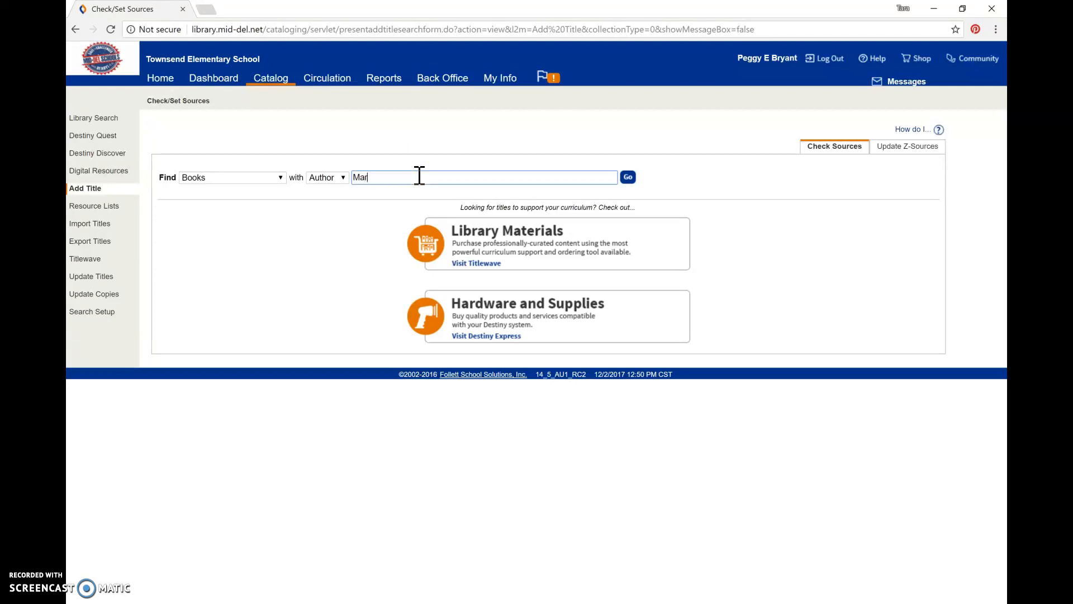
text(dis, Marcia A.)
click(630, 179)
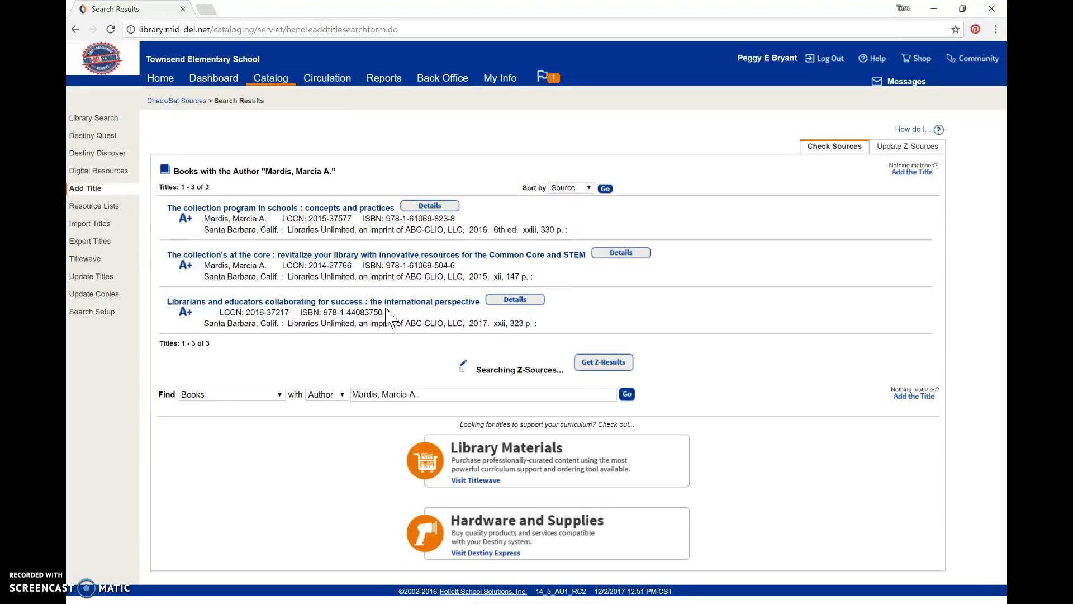
Start a new title record from the author search results instead of using one of the matches
click(299, 213)
click(291, 213)
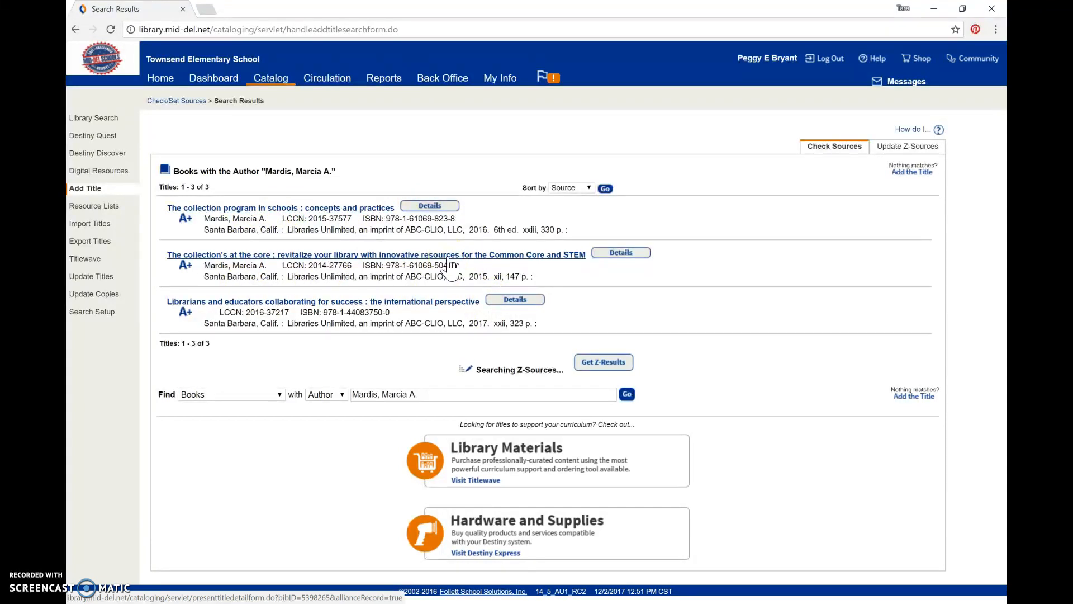
click(906, 174)
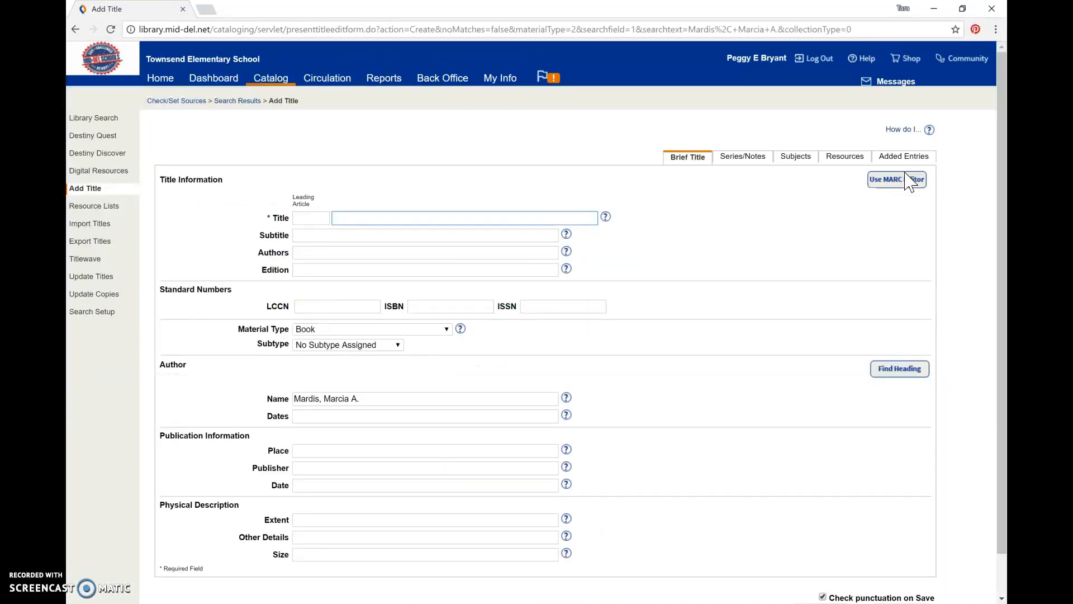
Enter "The" as the leading article and "collection program in schools :" as the title
drag(1000, 163, 1001, 205)
click(315, 172)
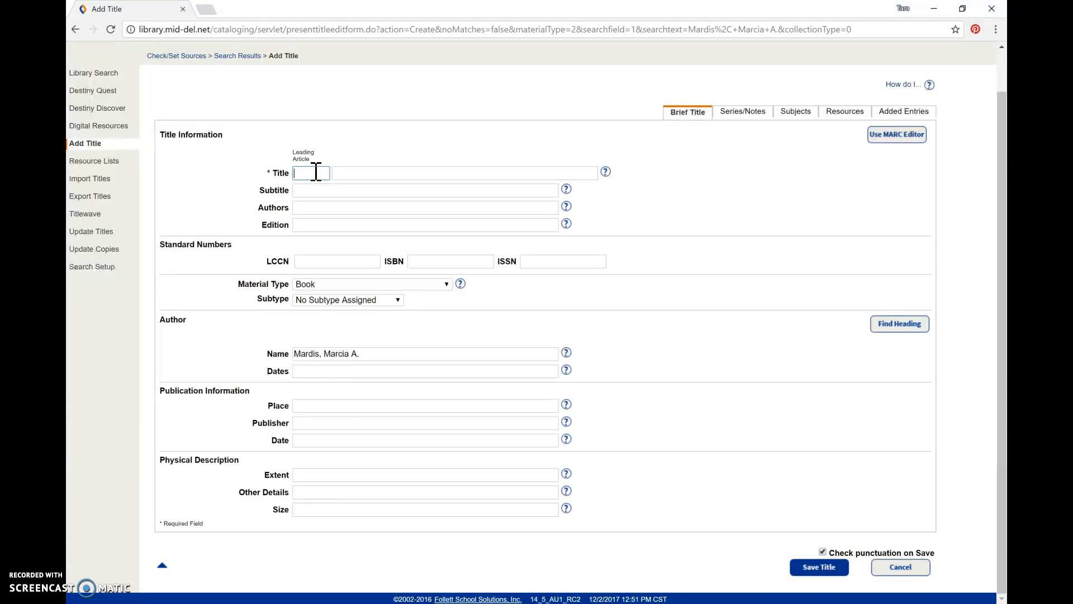
text(The)
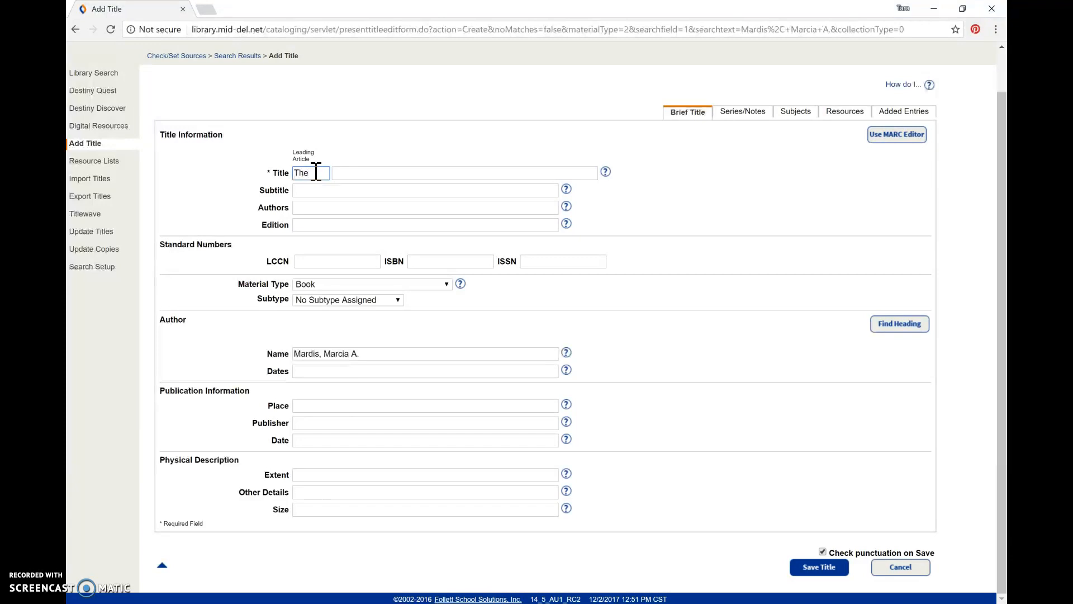
click(345, 174)
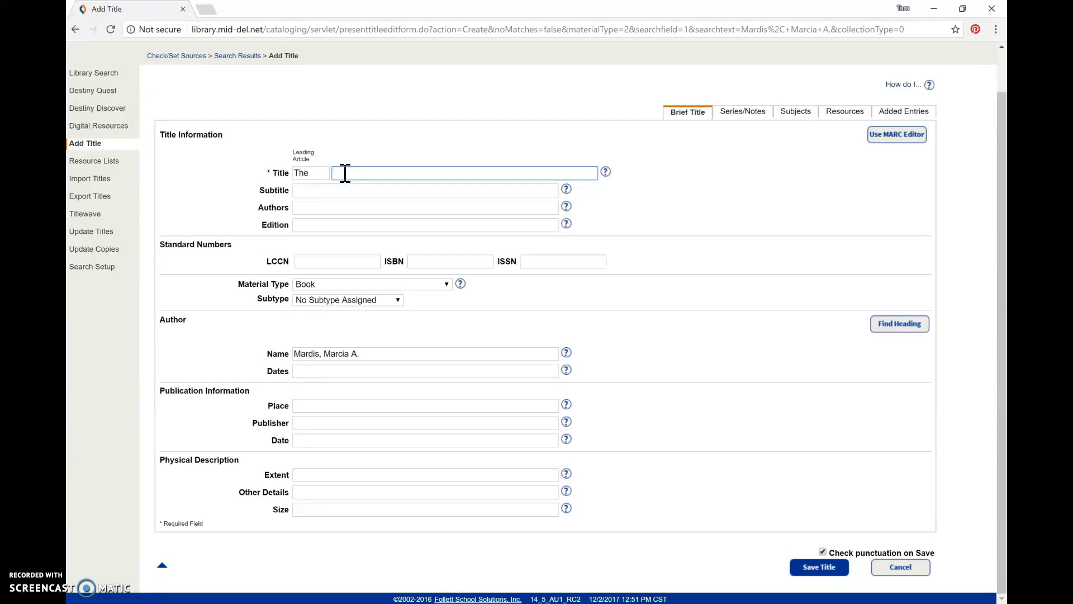
text(collection program in schools)
text(:)
click(465, 177)
key(BackSpace)
Enter the subtitle "concepts and practices /", ending with a slash
click(450, 190)
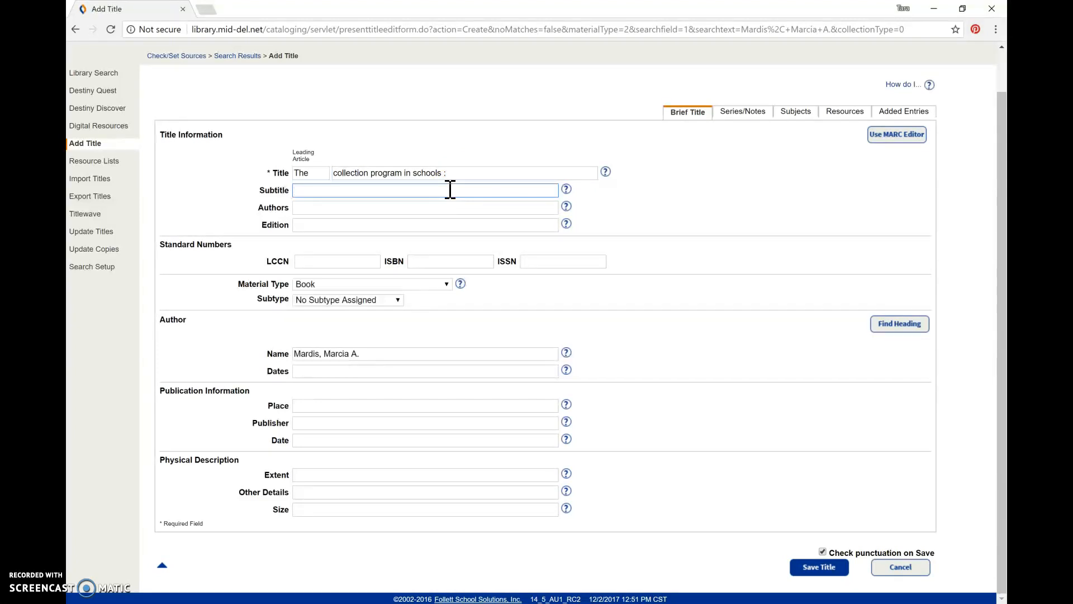
text(concepts and practices)
text(/)
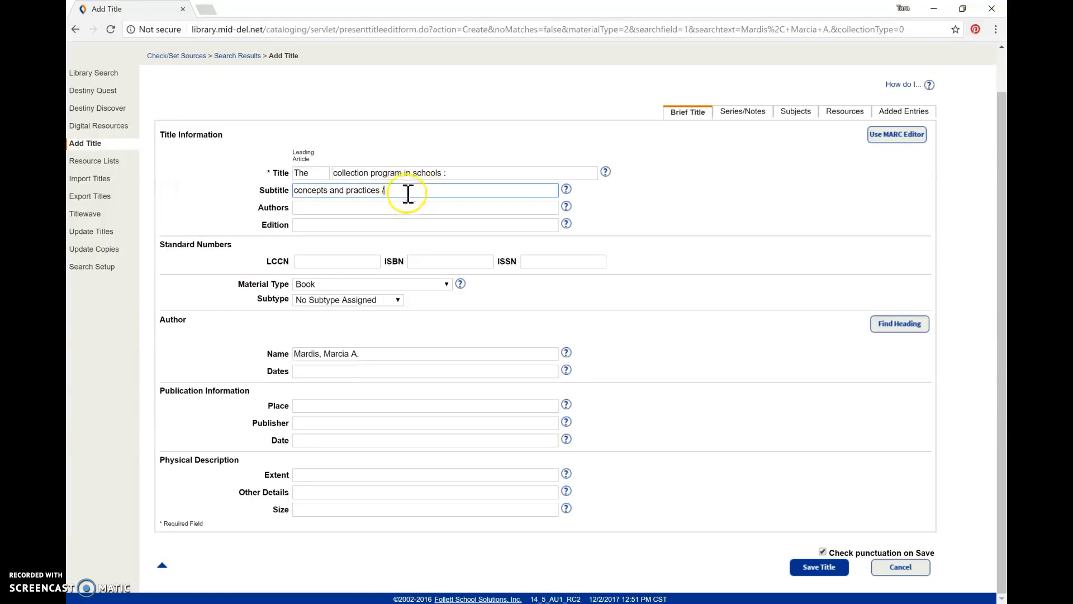
click(465, 173)
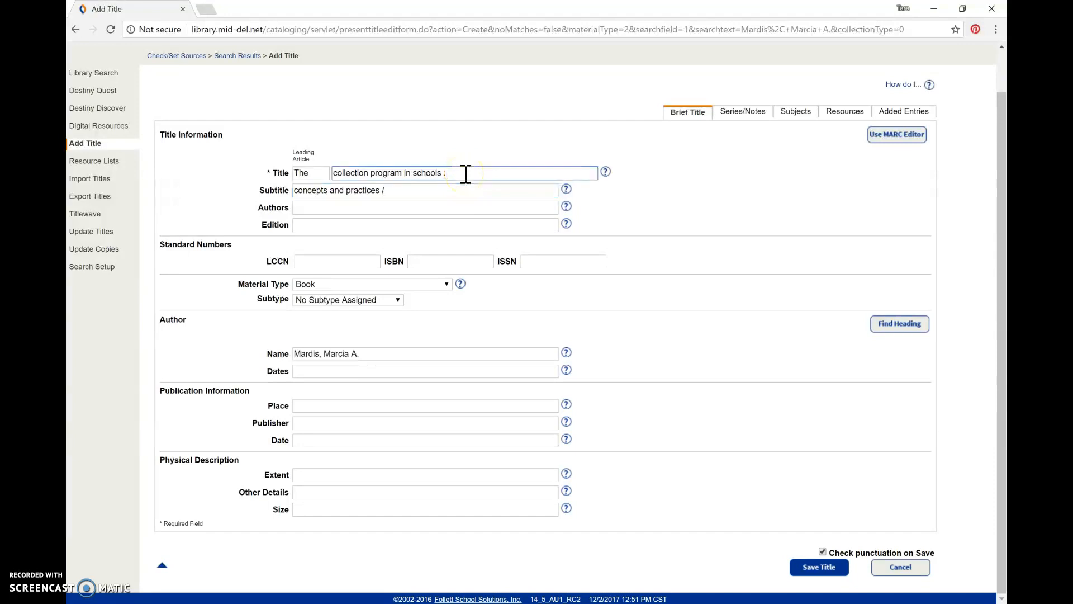
Fill in the Authors field with the author's full name in first-name order ending with a period, and set the edition to "6th ed."
click(374, 210)
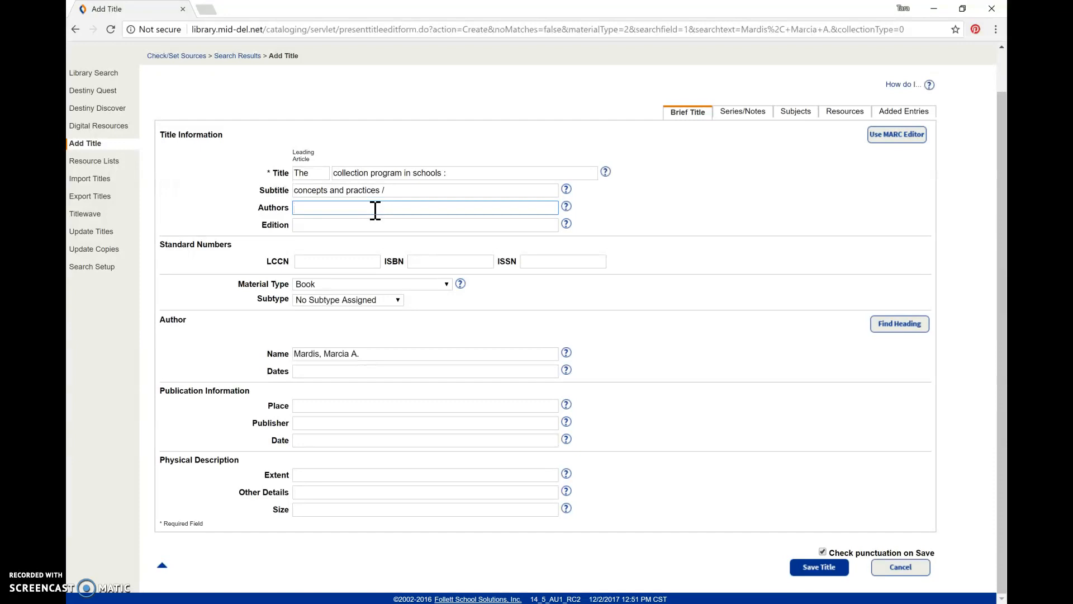
text(Marcia A. Mardis)
text(.)
click(342, 224)
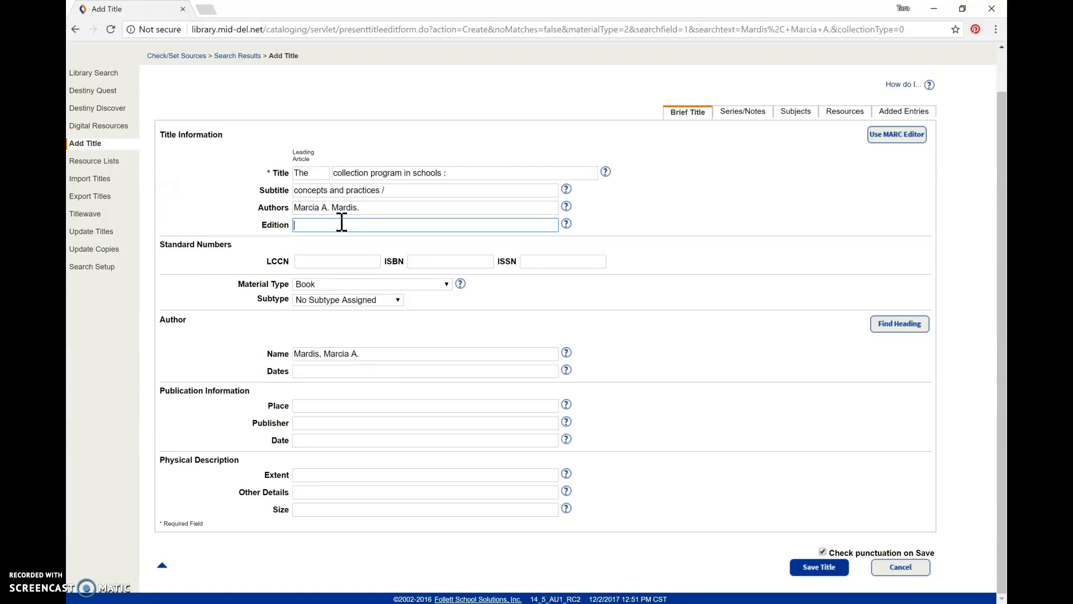
text(6th ed.)
click(433, 258)
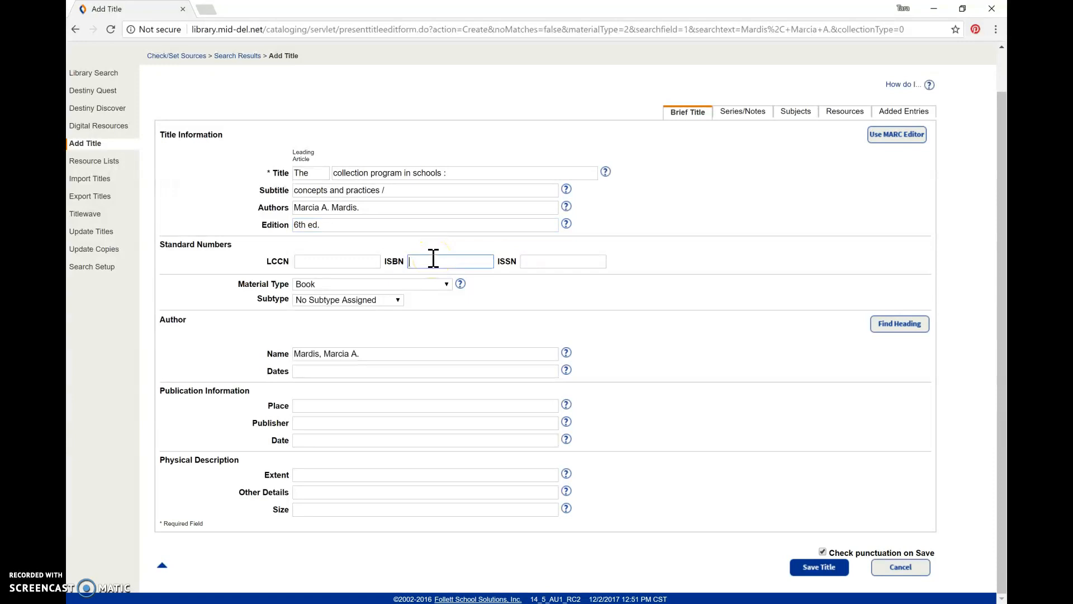
text(9781610698238)
click(541, 263)
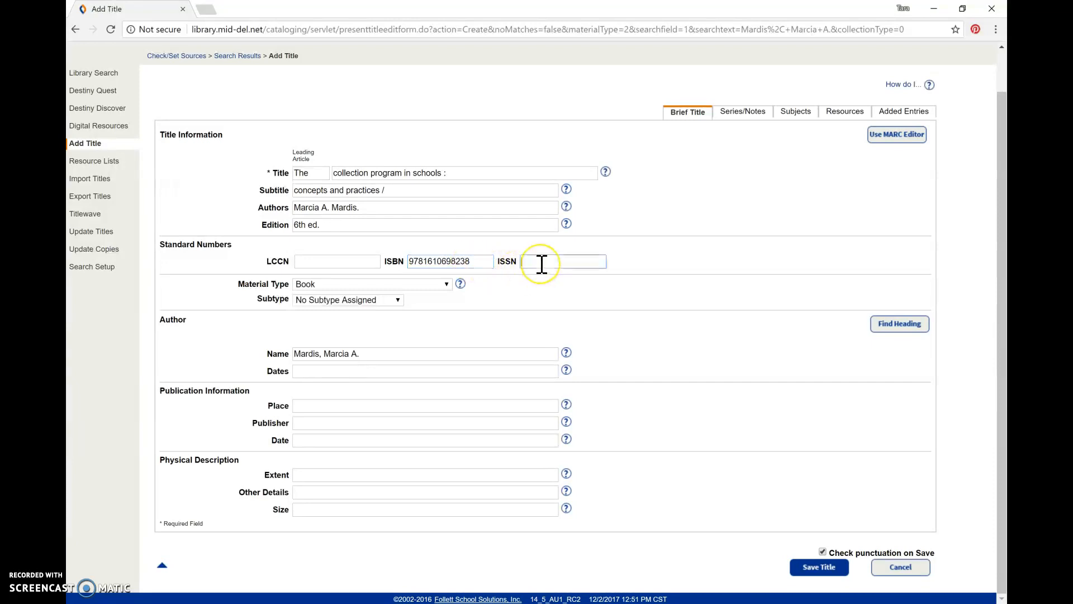
click(485, 263)
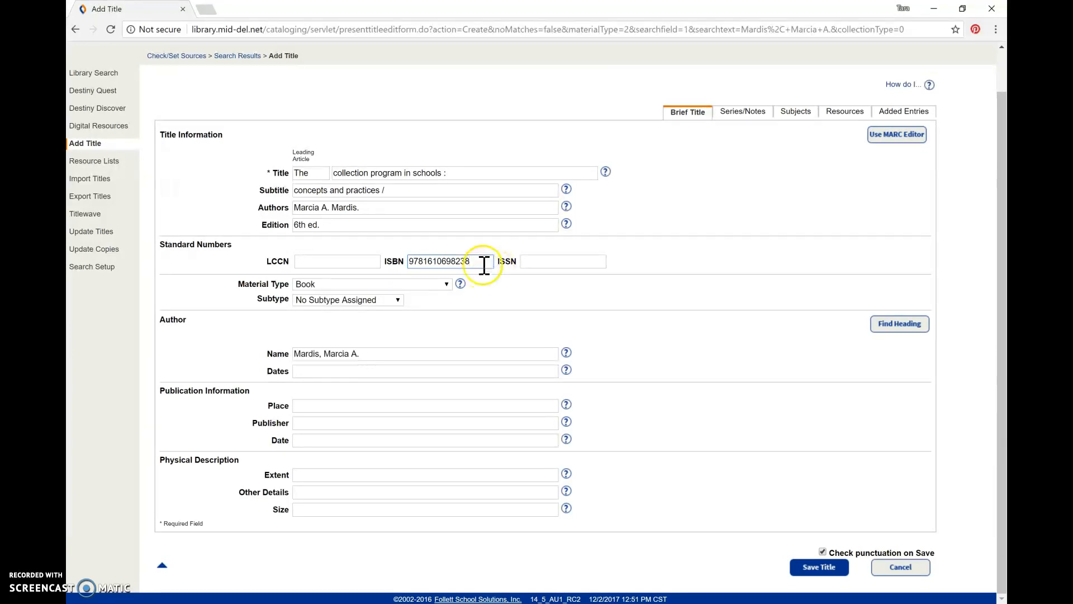
click(540, 259)
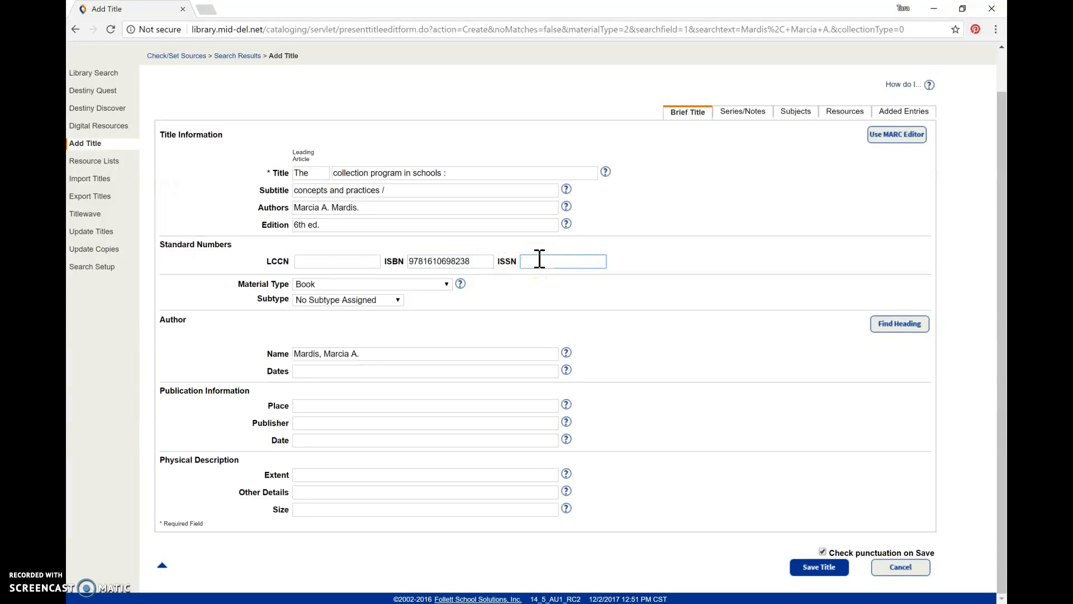
click(314, 263)
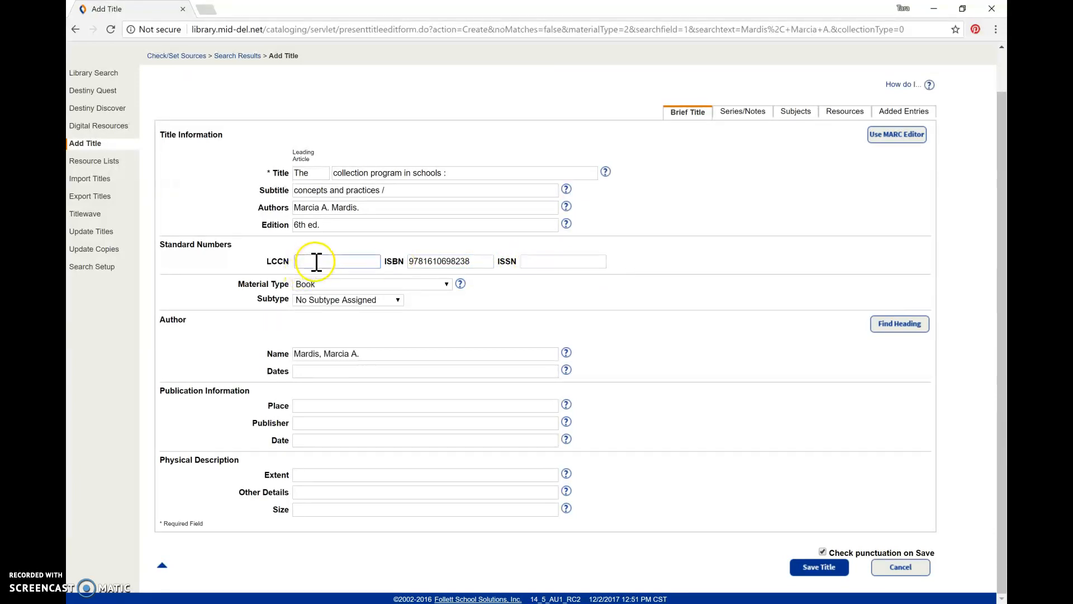
click(538, 264)
click(475, 260)
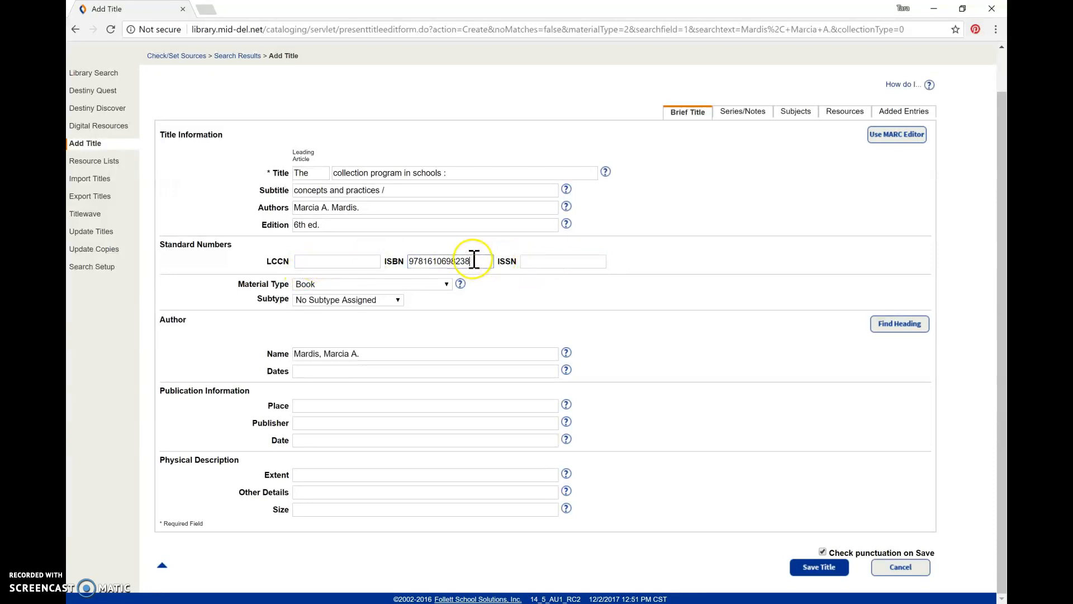
Examine the available material types and book subtypes, and check the form of the prefilled author name
click(420, 285)
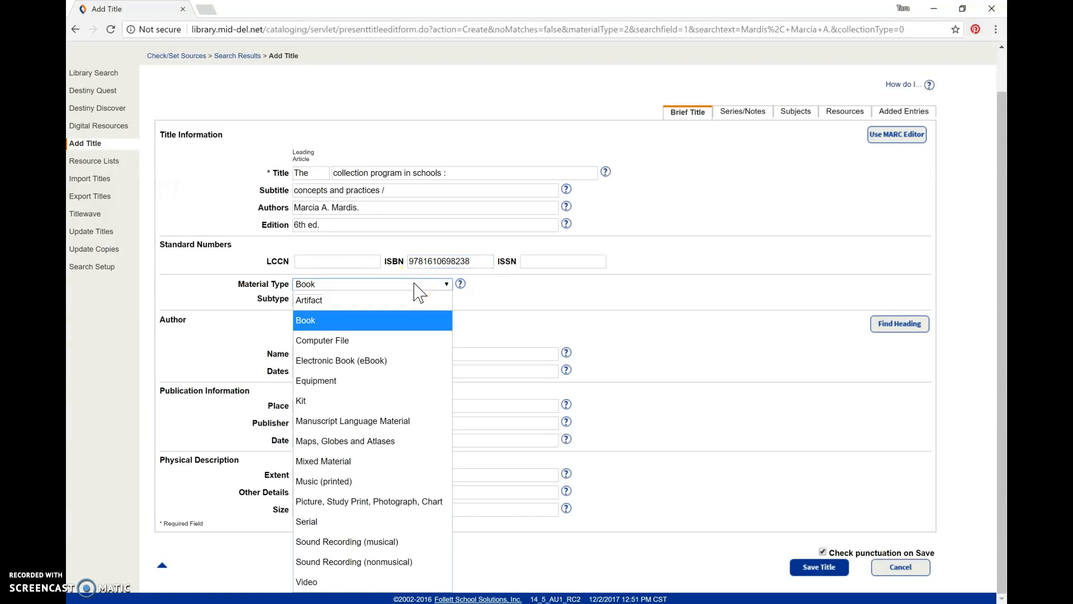
click(416, 287)
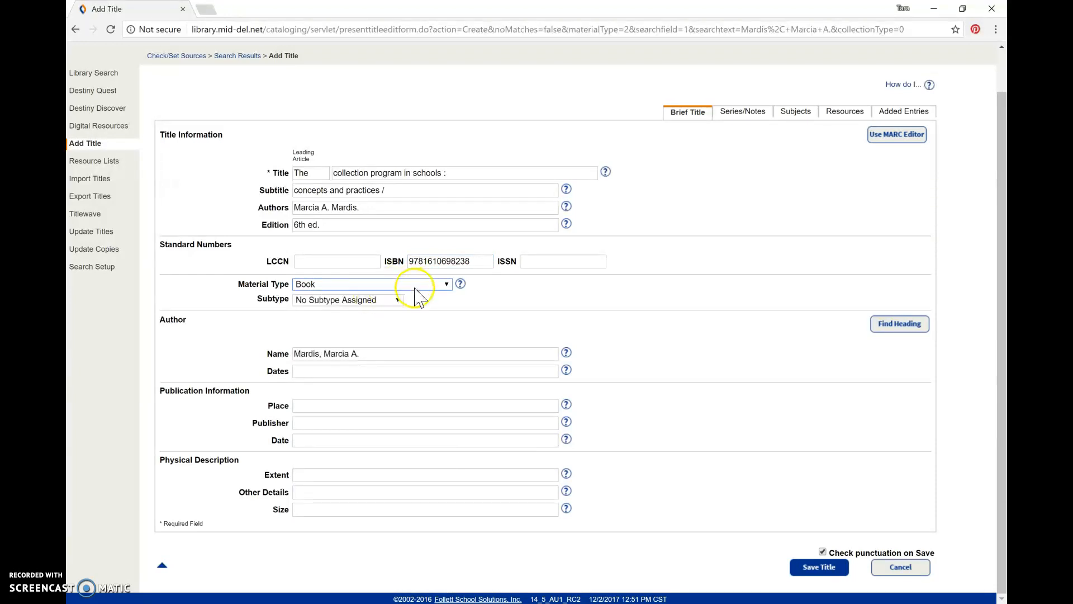
click(398, 306)
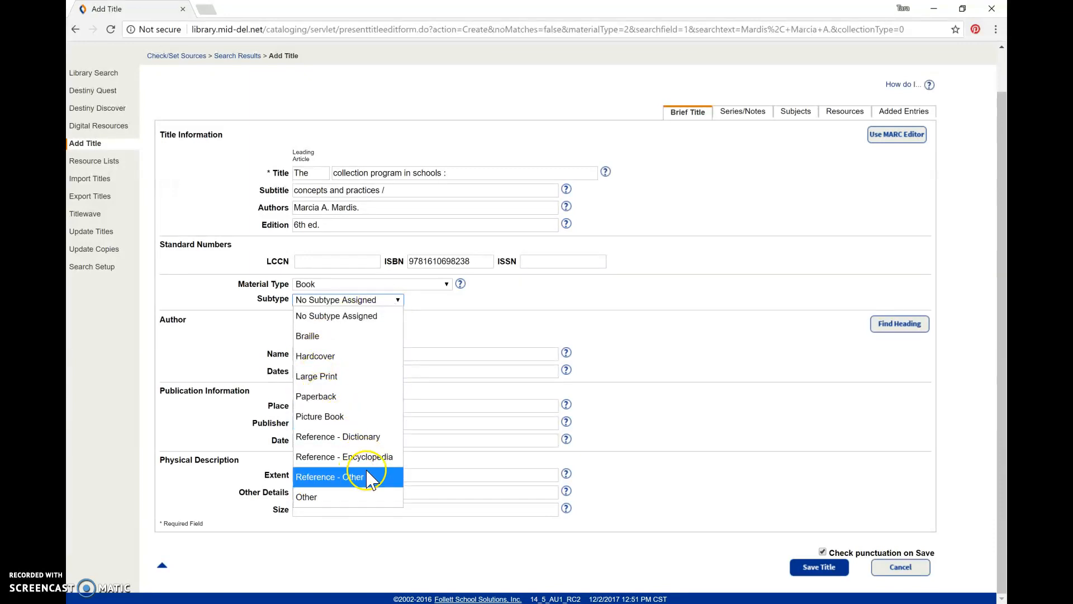
click(540, 300)
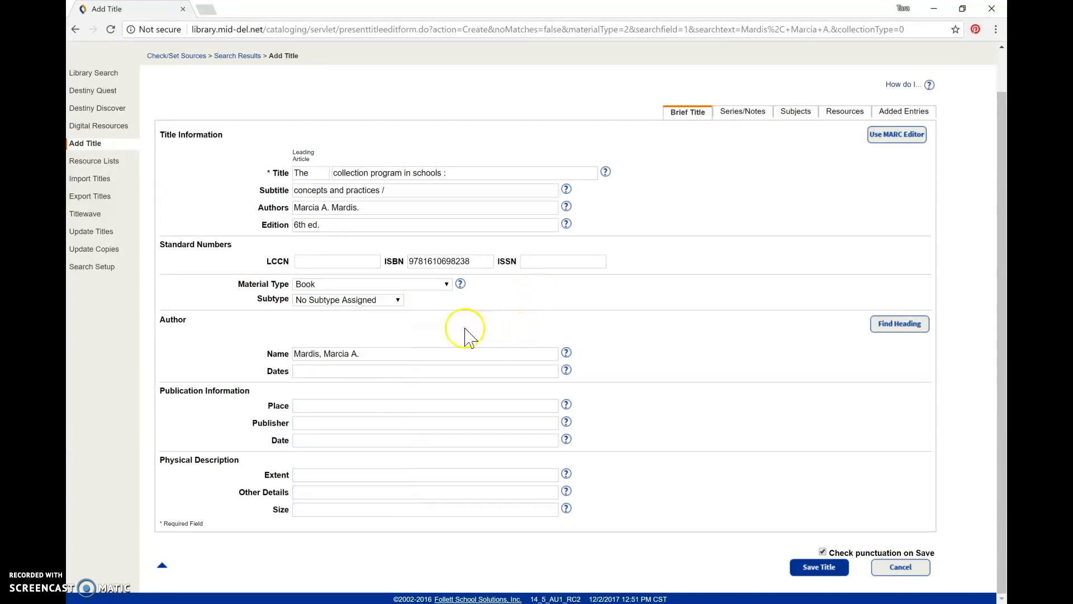
click(373, 354)
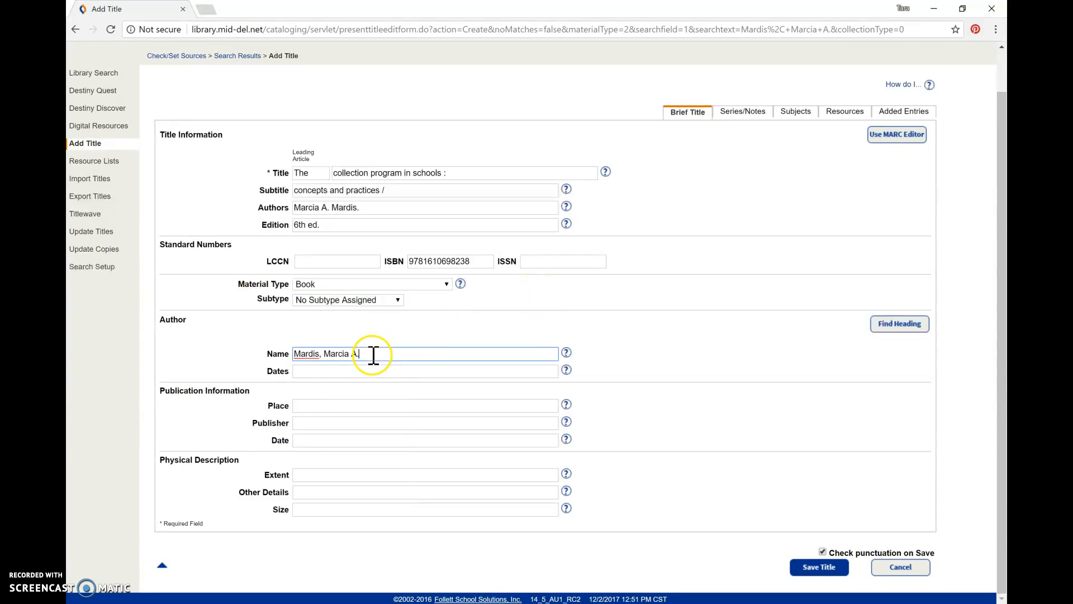
double_click(297, 353)
click(339, 357)
click(368, 357)
click(330, 353)
Enter "Santa Barbara, California :" as the place of publication, ending with a colon
click(314, 407)
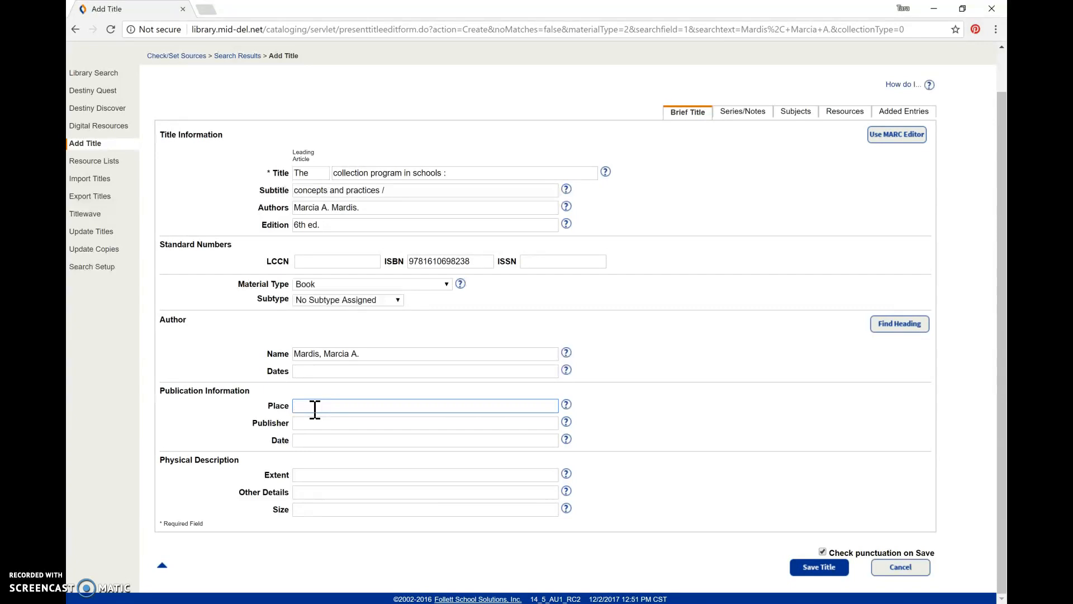
text(Santa Barbara, California)
click(315, 410)
click(355, 406)
click(395, 406)
text(:)
Set the publisher to "Libraries Unlimited," and the publication date to "2016." with their closing punctuation
click(363, 423)
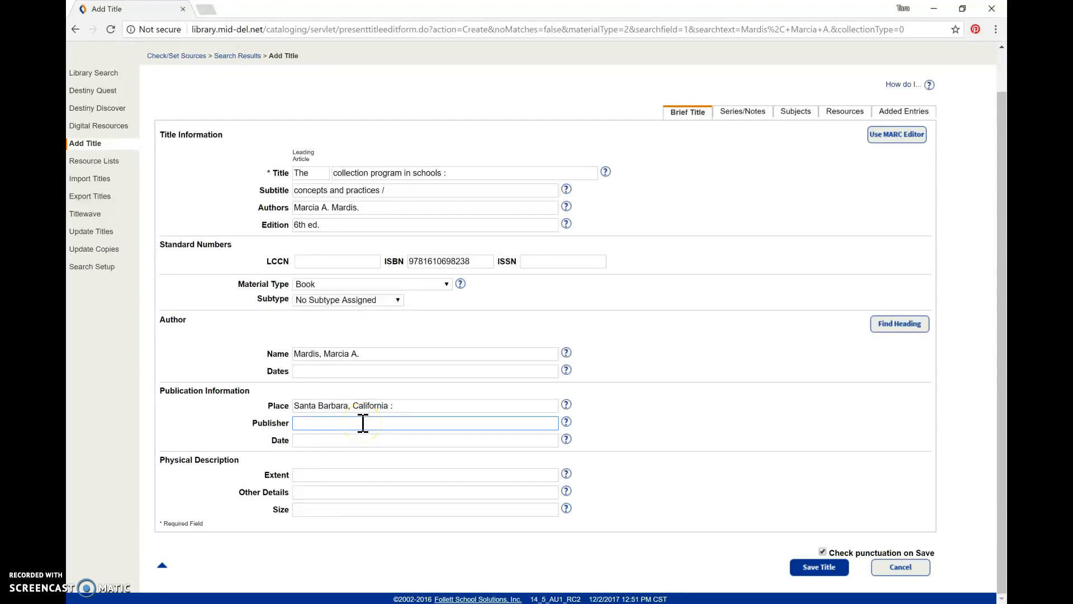
text(Libraries Unlimited,)
click(375, 436)
text(2016)
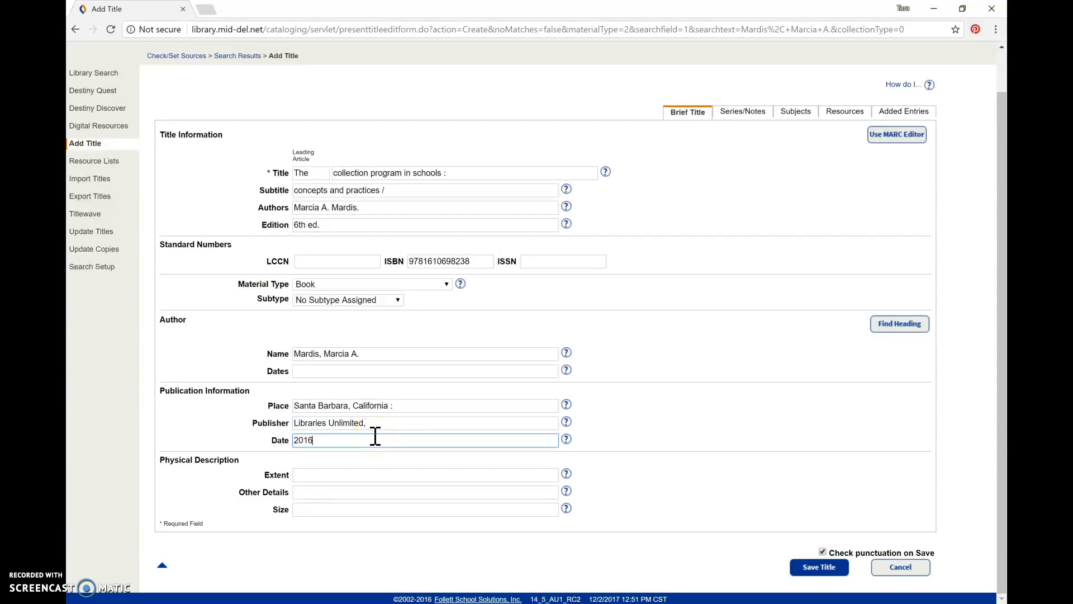
text(.)
Enter "330 p." as the extent in the physical description
click(372, 477)
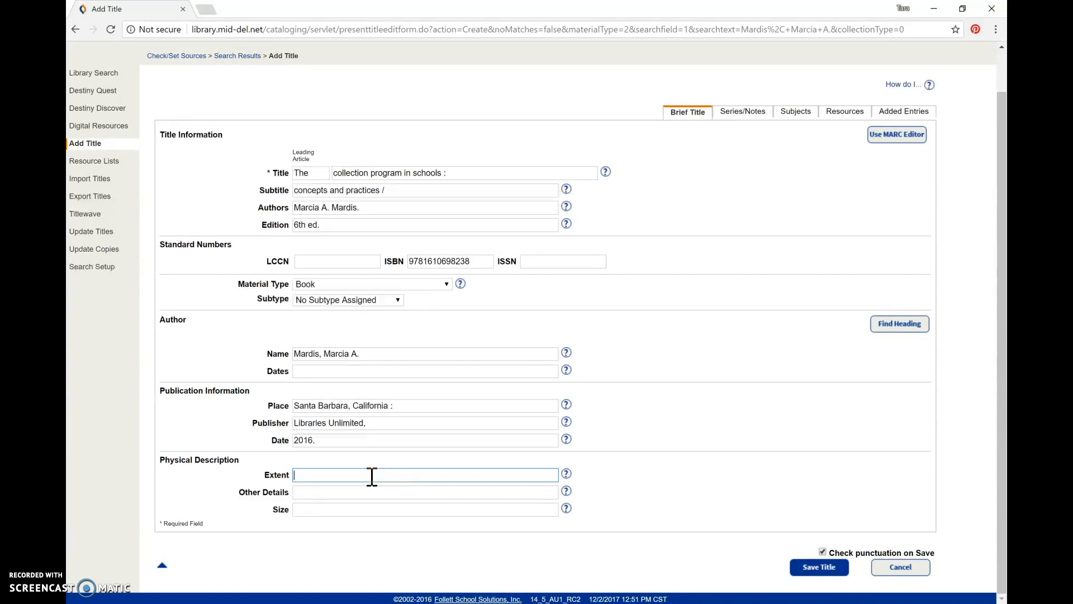
text(330 p.)
click(368, 490)
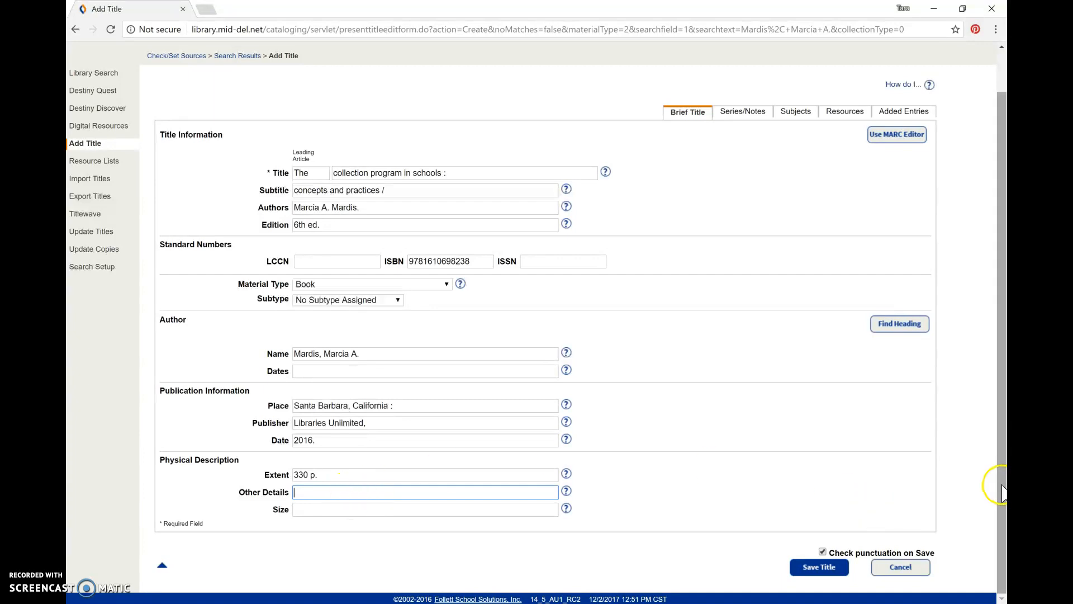
Enter "Library and information science text series." as the series title and set the interest level to Professional
drag(1000, 484, 989, 434)
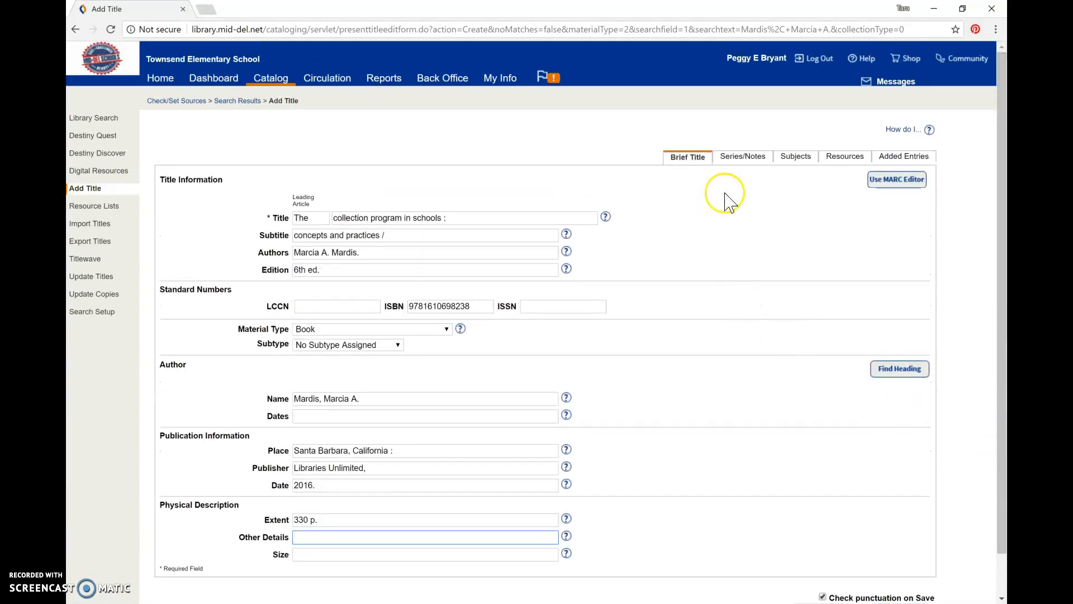
click(743, 162)
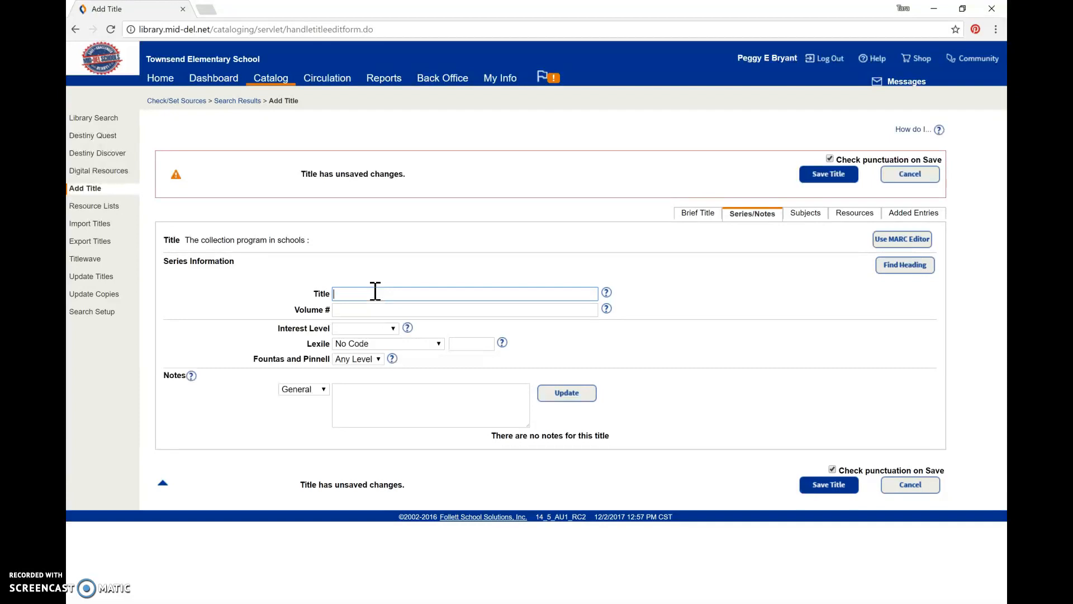
text(Lib)
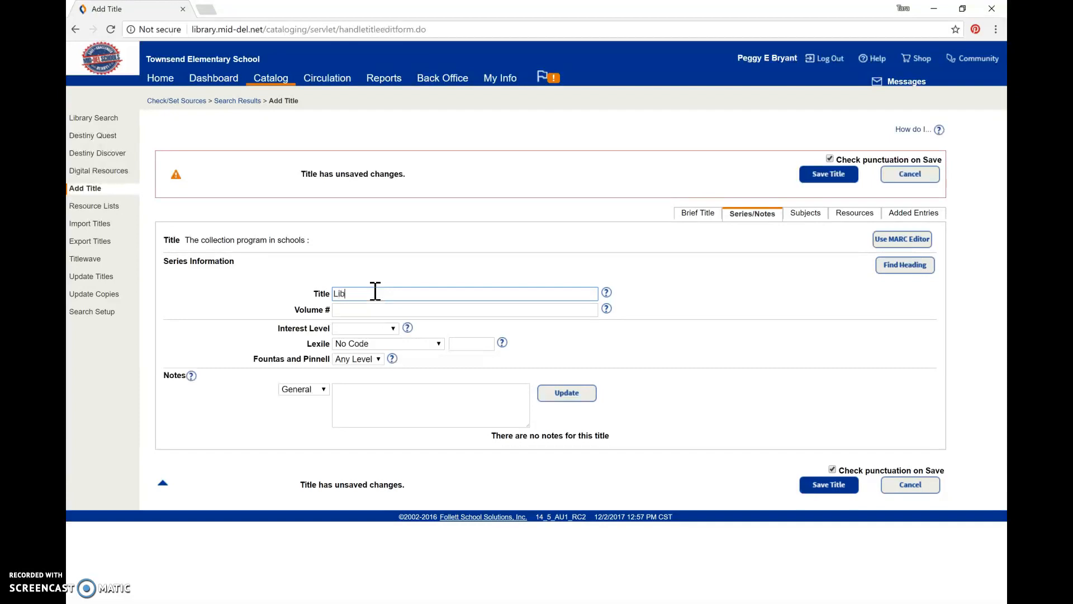
text(rary and information science text series.)
click(370, 330)
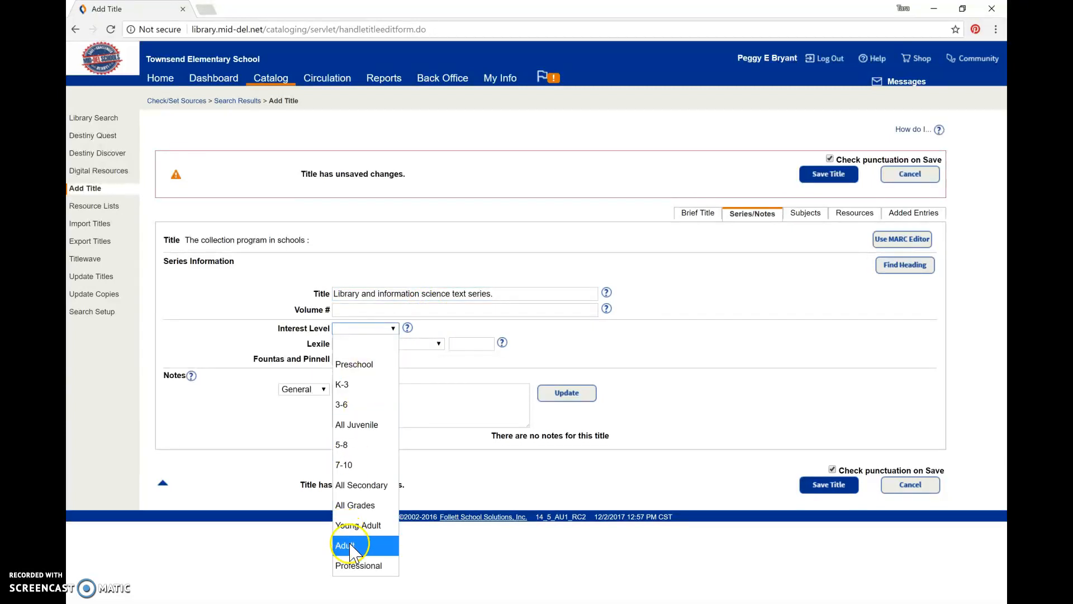
click(370, 569)
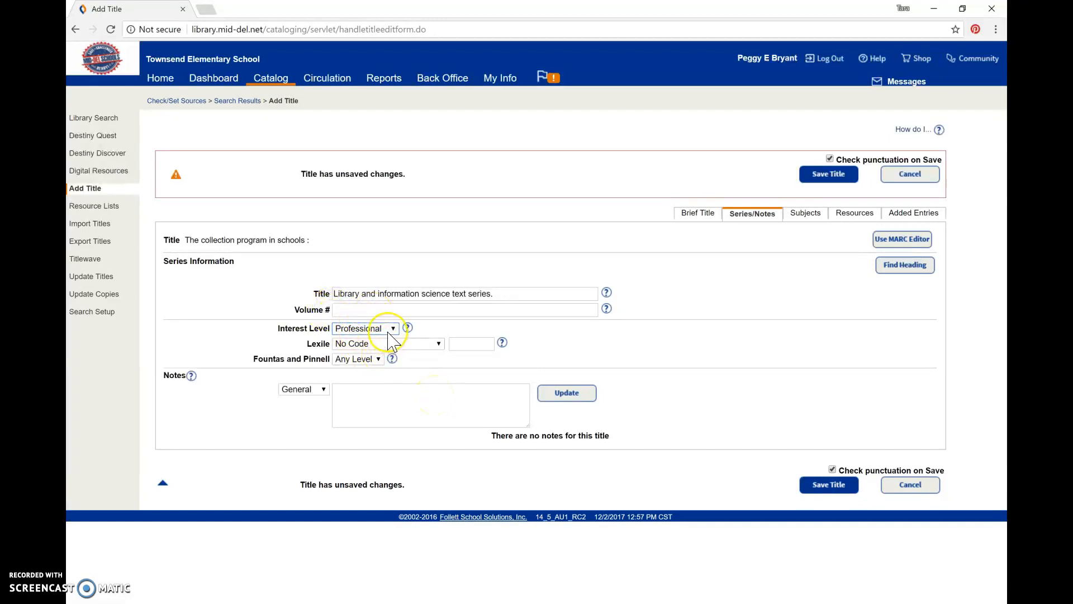
Add a Summary note reading "This book provides an introduction to library collection management."
click(312, 390)
click(315, 390)
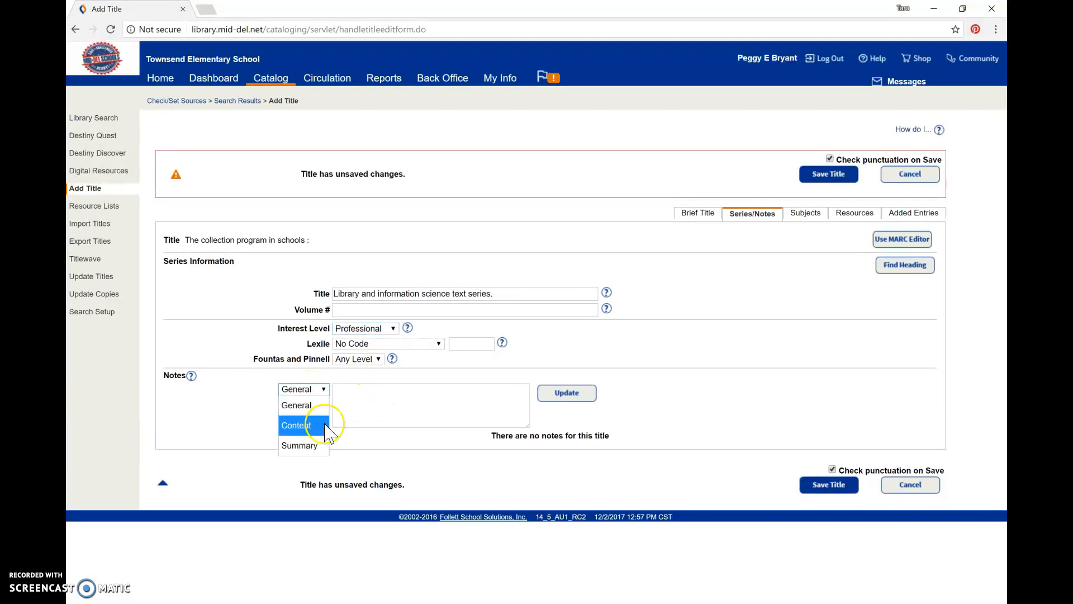
click(320, 443)
click(412, 400)
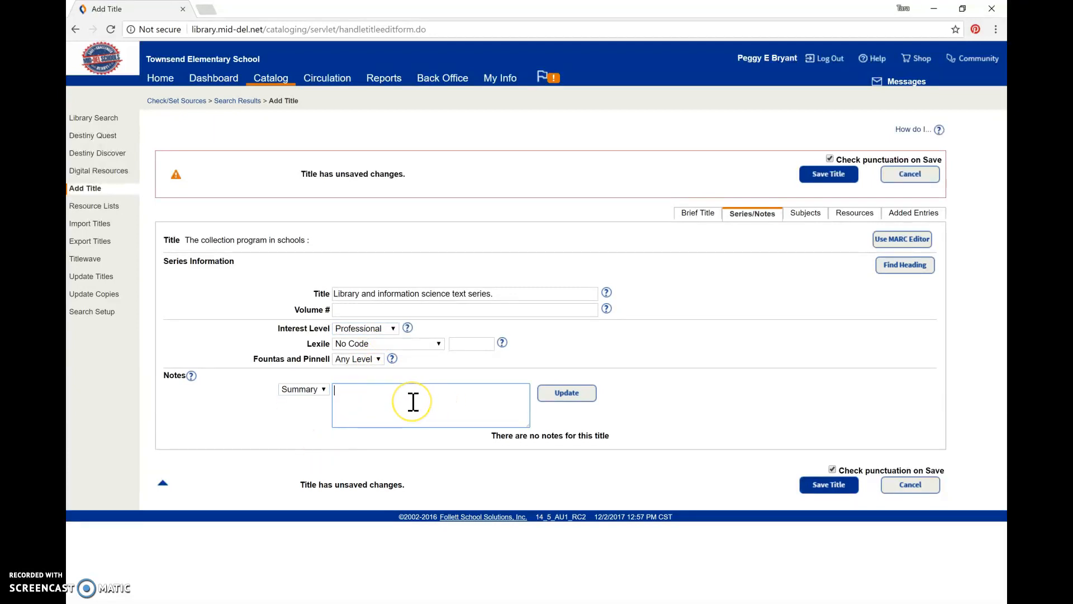
text(This book provides an introduction to libr)
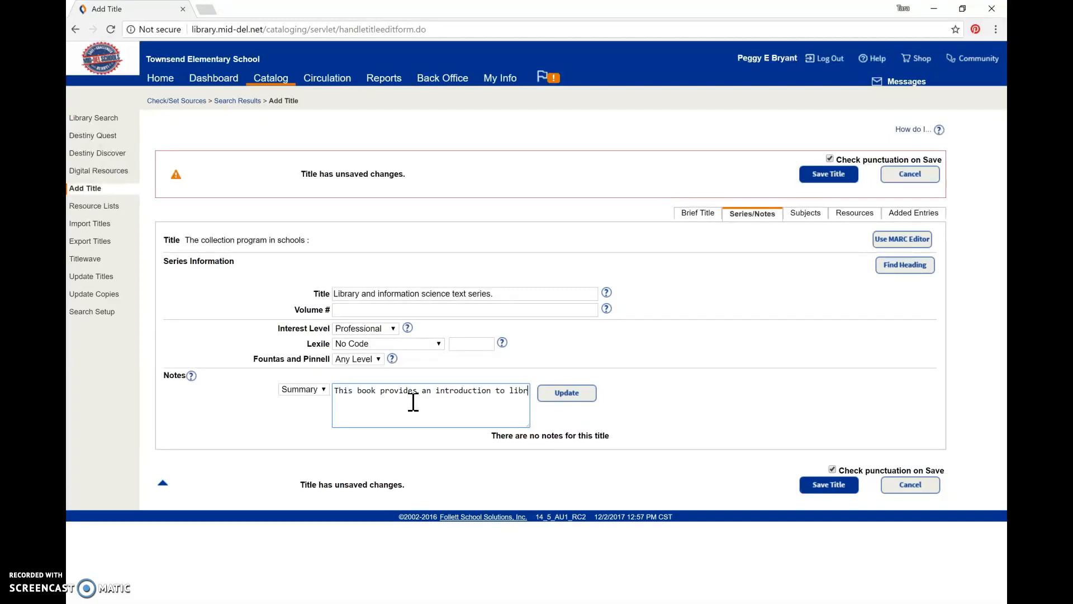
text(ary collection management)
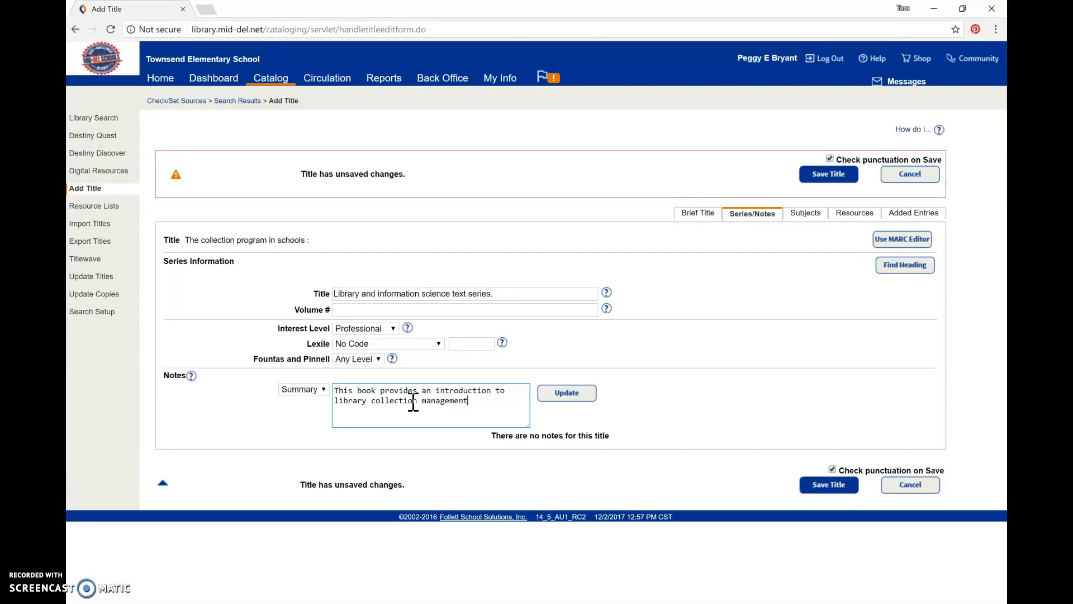
text(.)
click(560, 394)
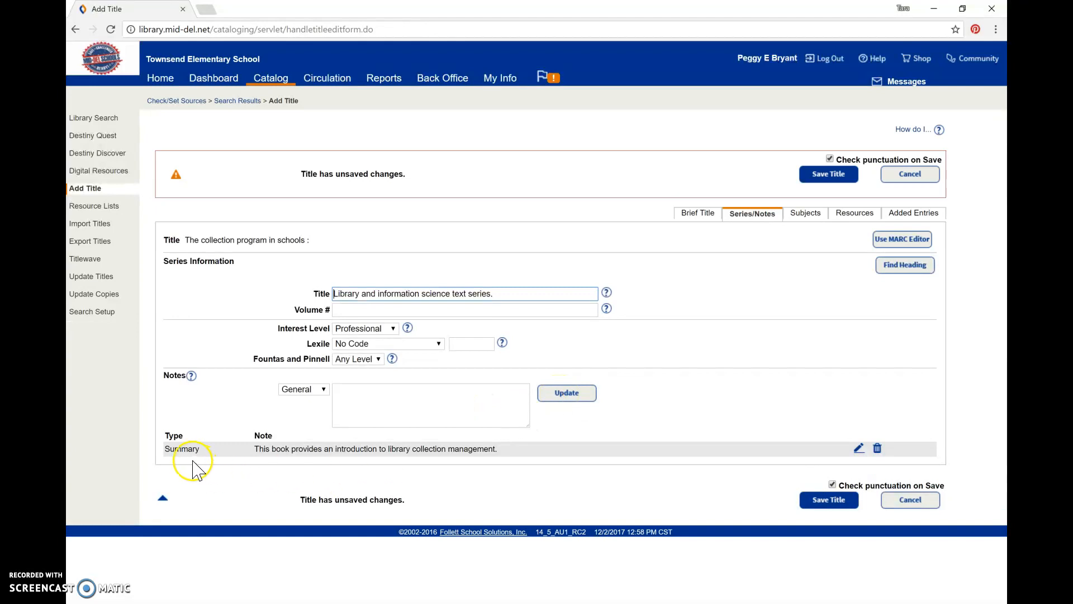
click(198, 449)
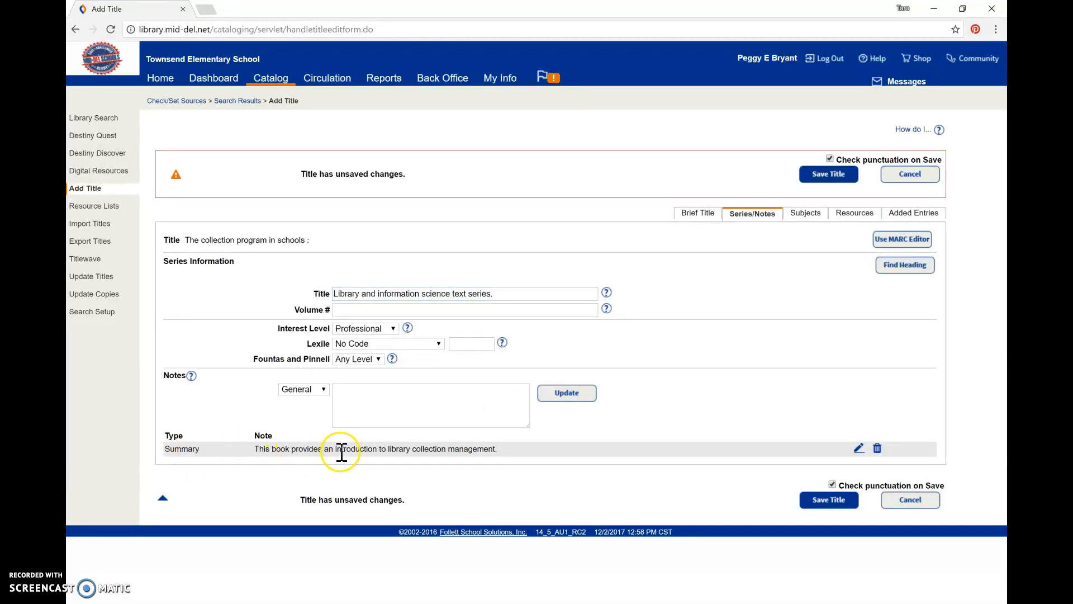
drag(342, 450, 416, 450)
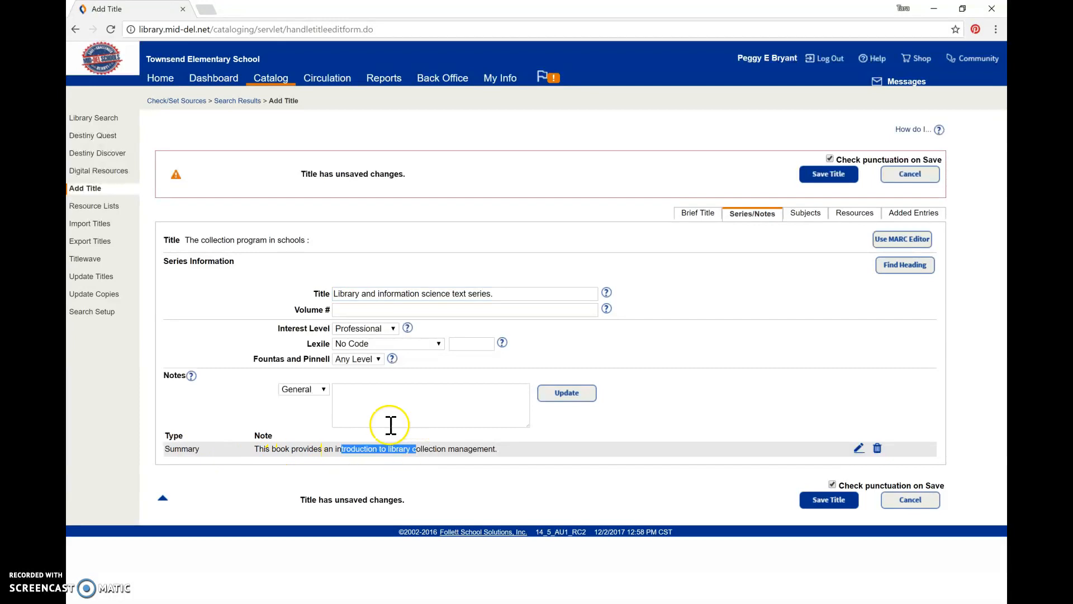
Add a Content note reading "Includes table of contents and index."
click(319, 392)
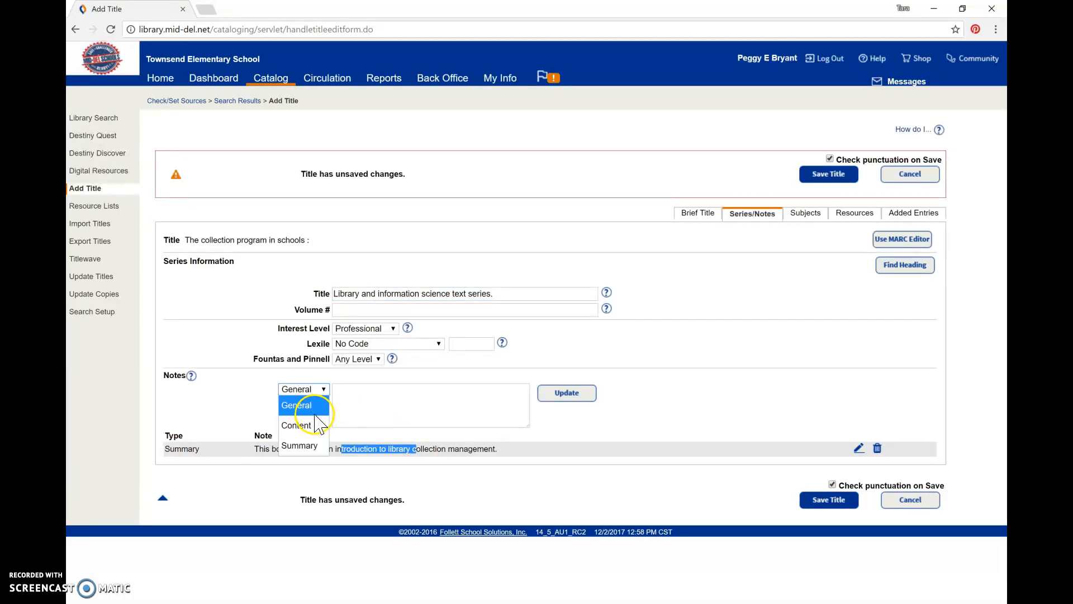
click(315, 398)
click(315, 394)
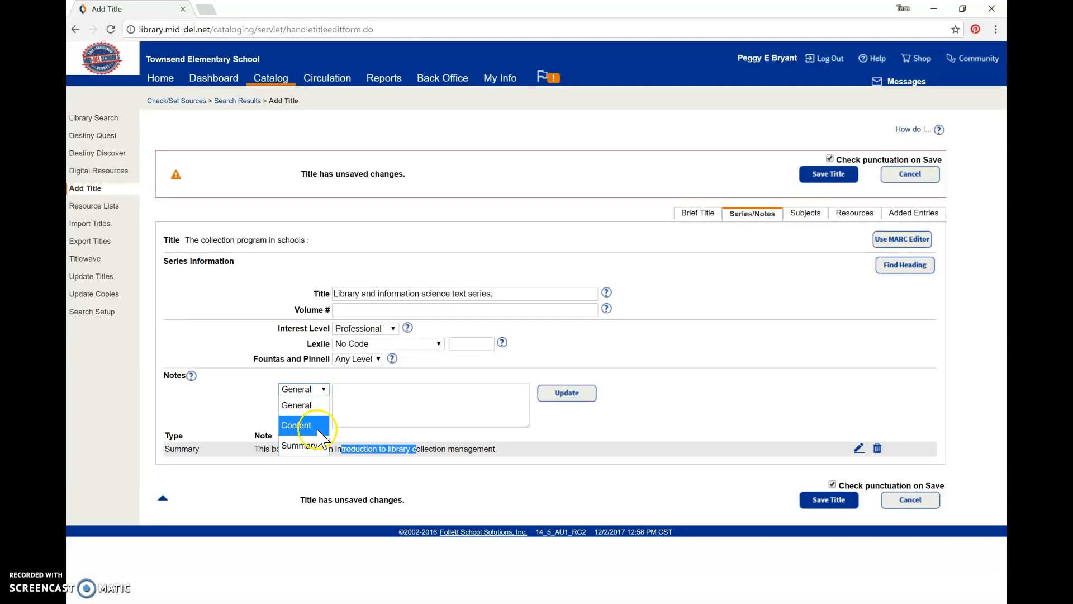
click(317, 427)
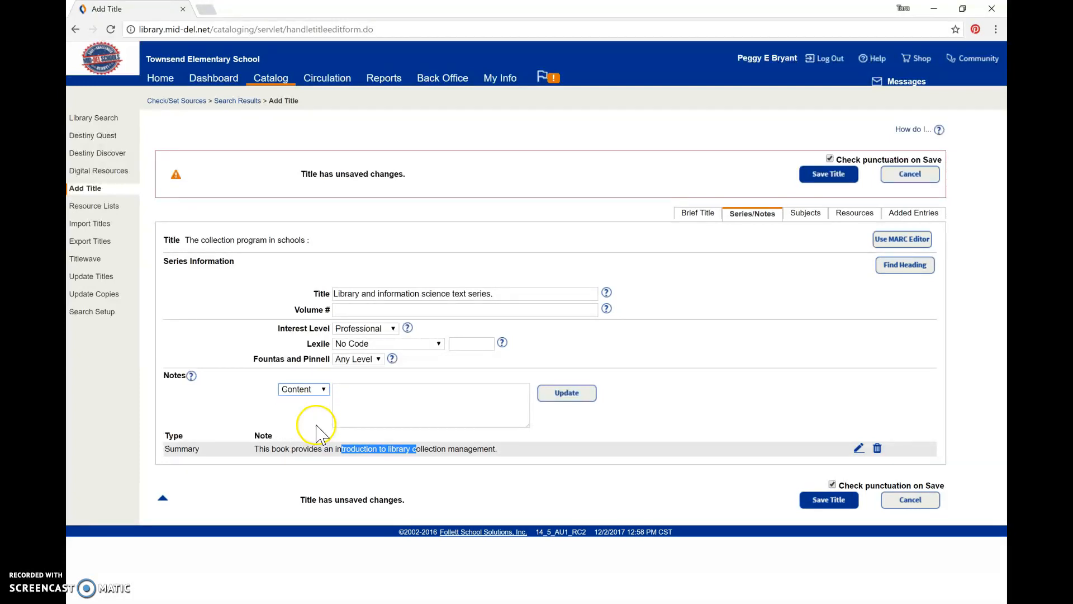
click(383, 407)
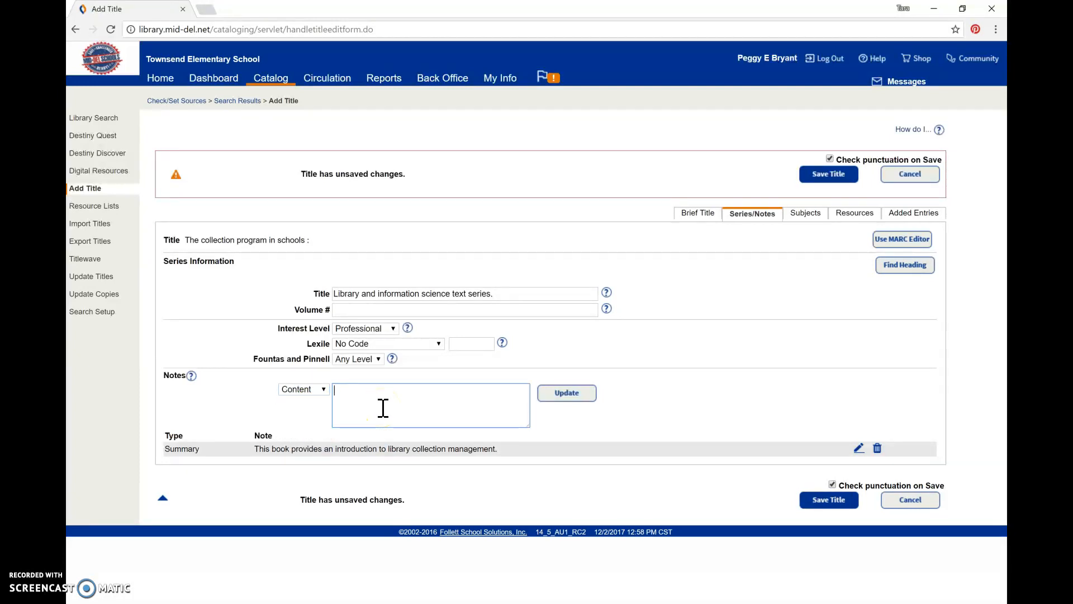
text(Inc)
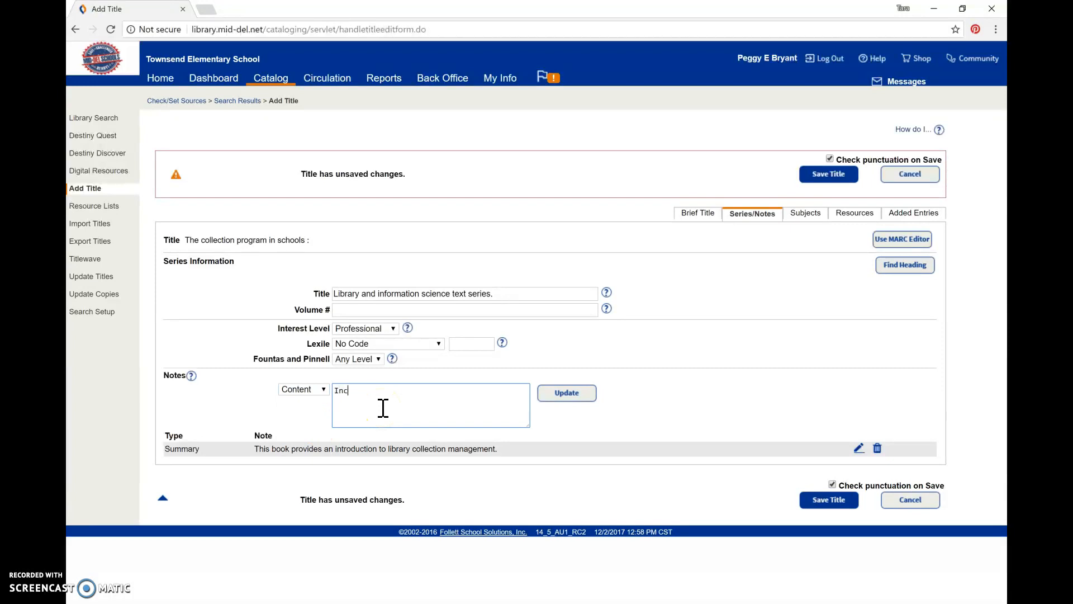
text(ludes table of contents and index)
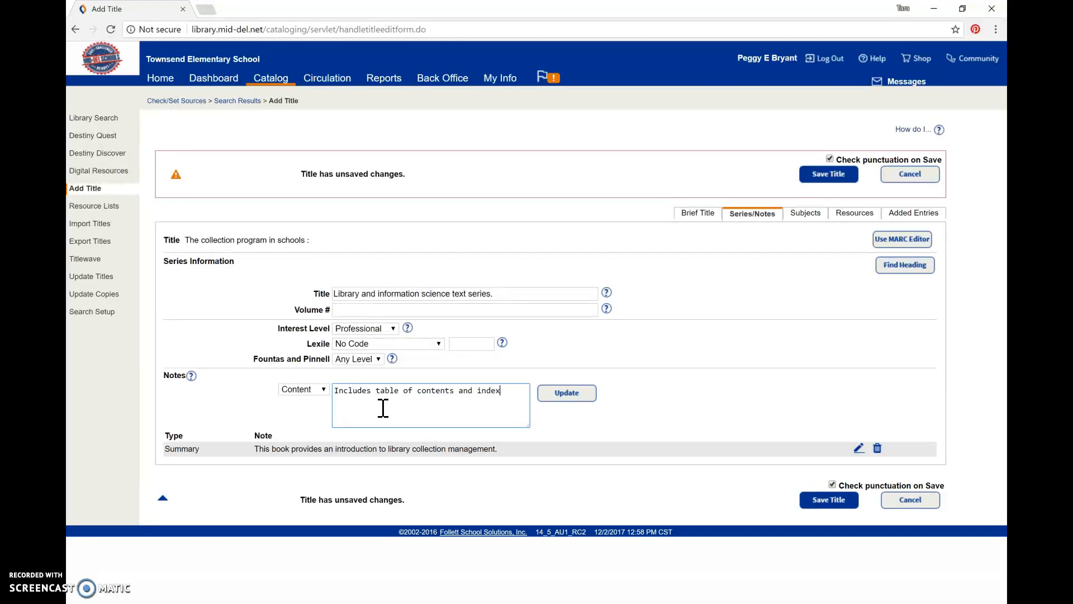
text(,.)
click(566, 397)
click(330, 391)
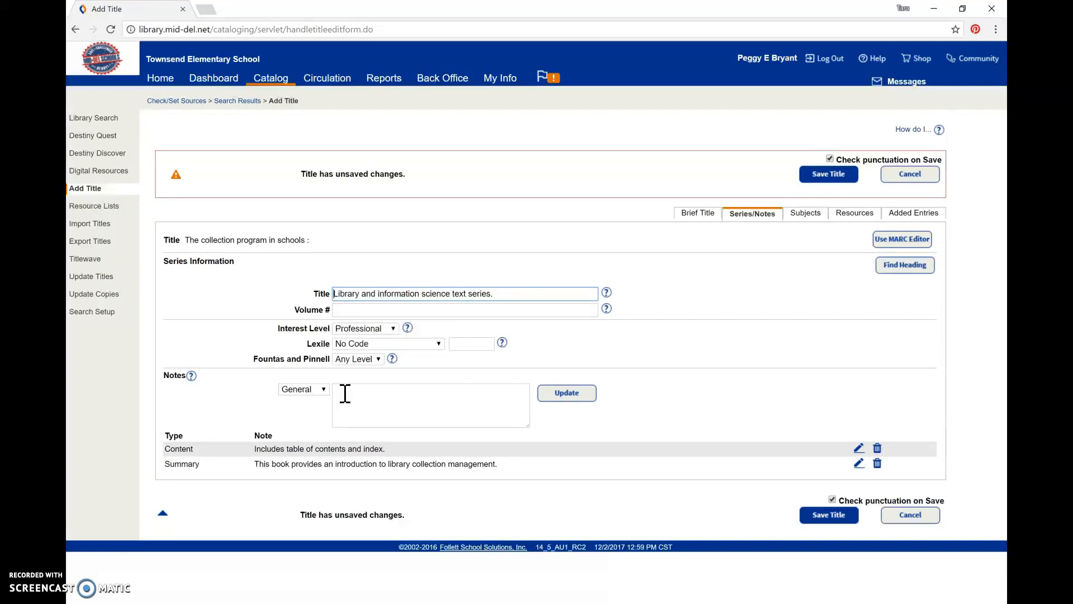
click(354, 394)
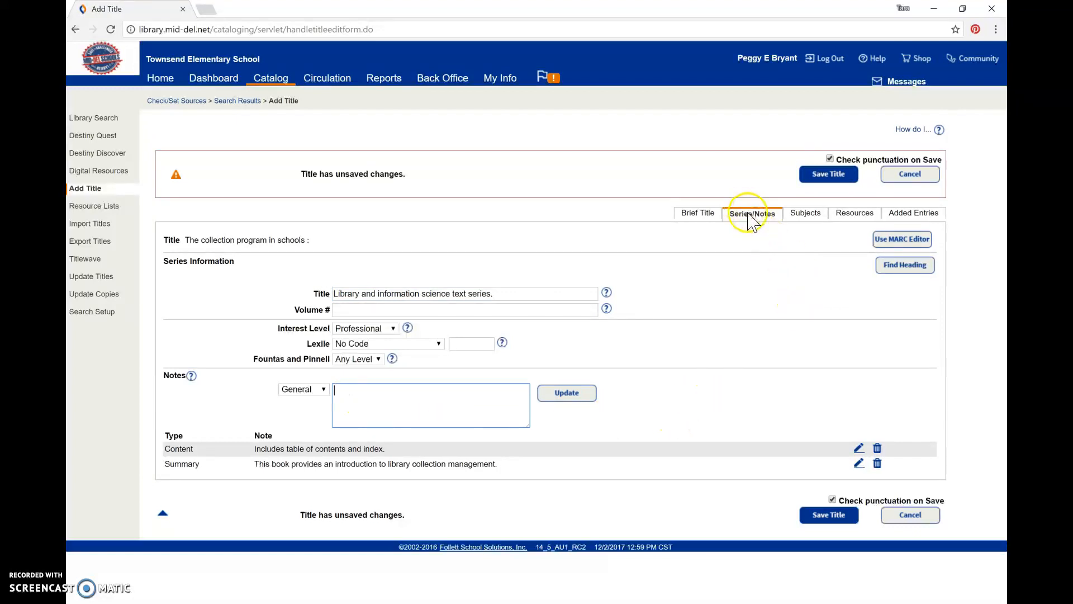
Add a topical subject heading "School libraries -" with the general subdivision "Collection development."
click(807, 215)
click(480, 276)
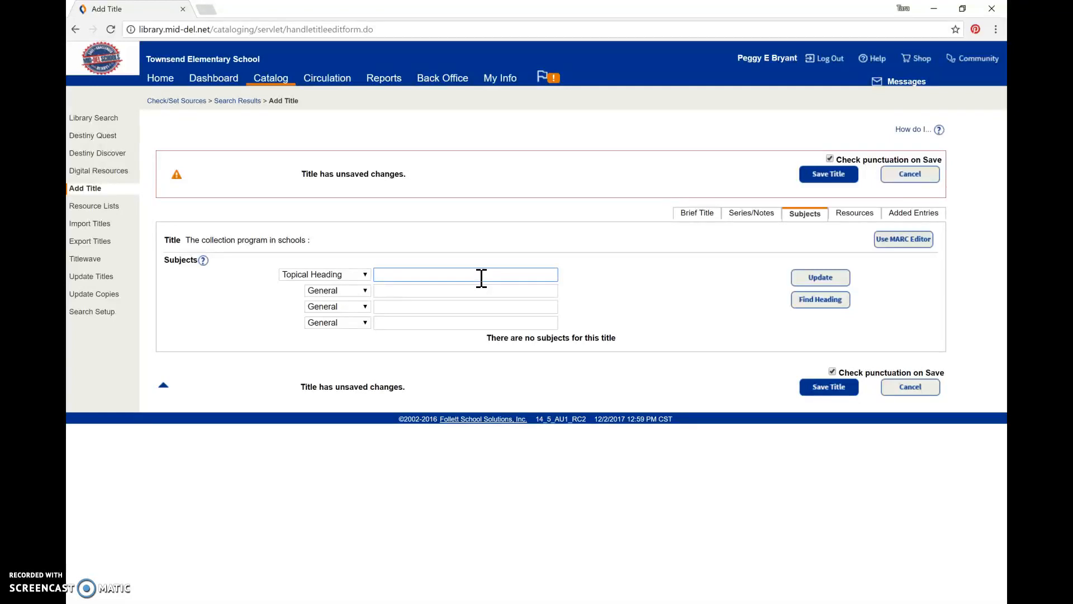
click(428, 270)
text(Sch)
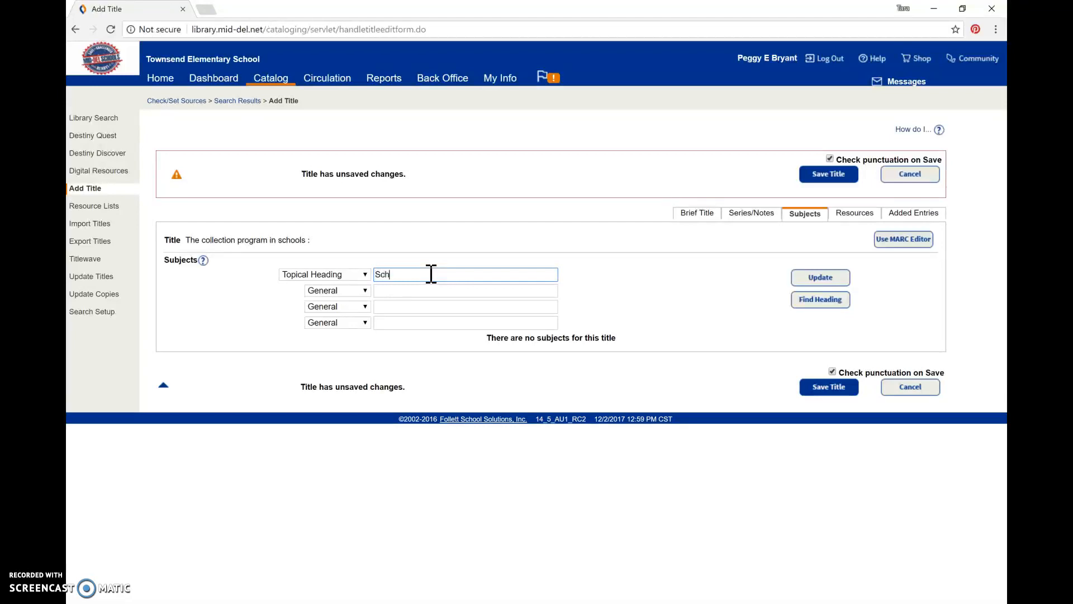
text(ool libraries -)
click(438, 290)
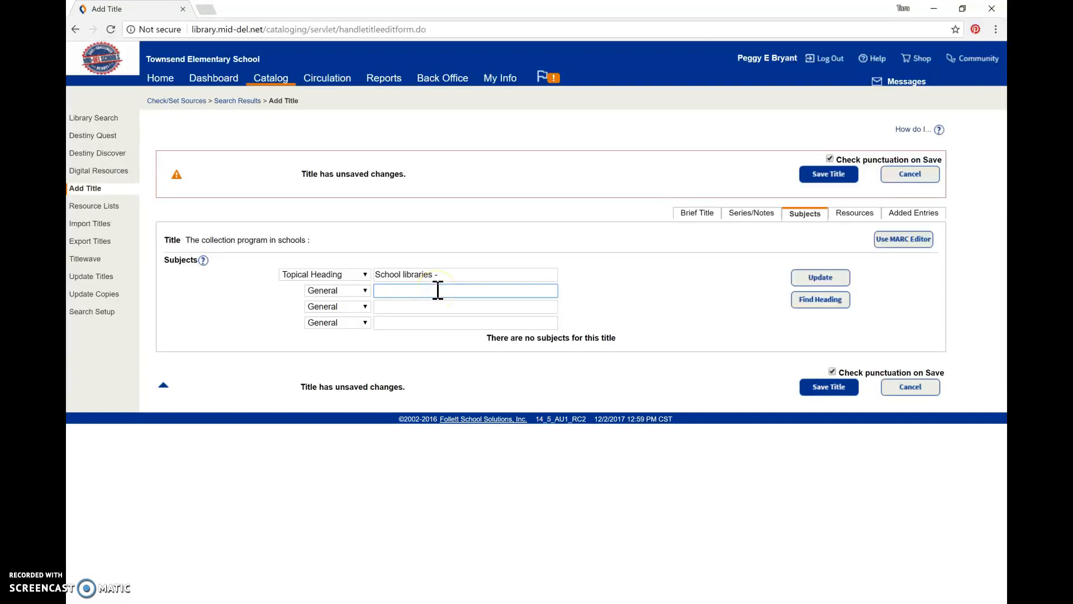
text(Collection development.)
click(821, 278)
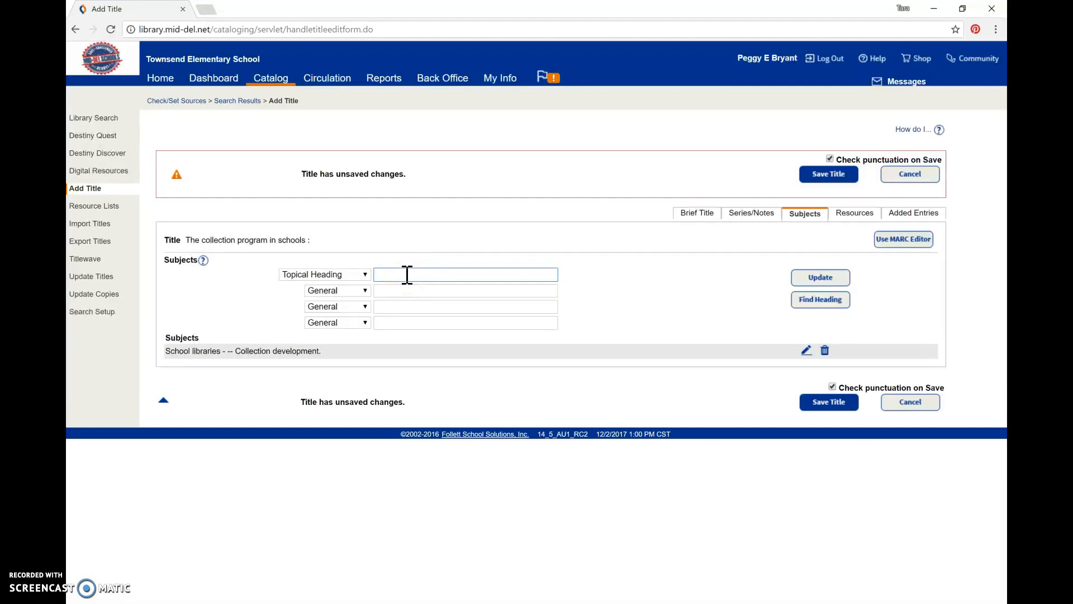
Add a second topical subject heading "Instructional materials centers" with the general subdivision "Collection development."
text(Instructional materials centers)
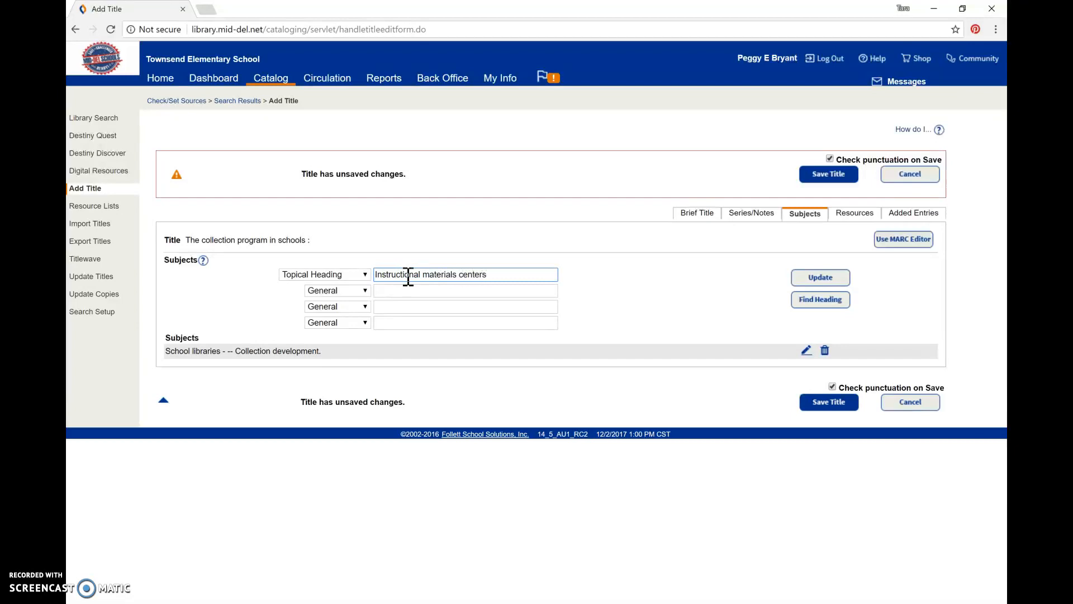
double_click(229, 351)
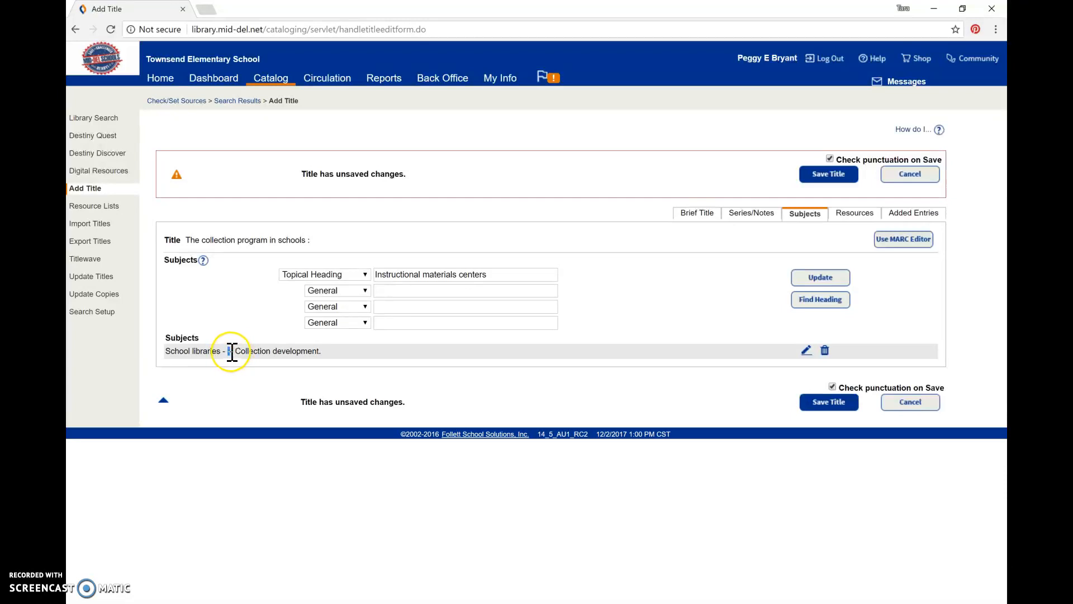
click(229, 351)
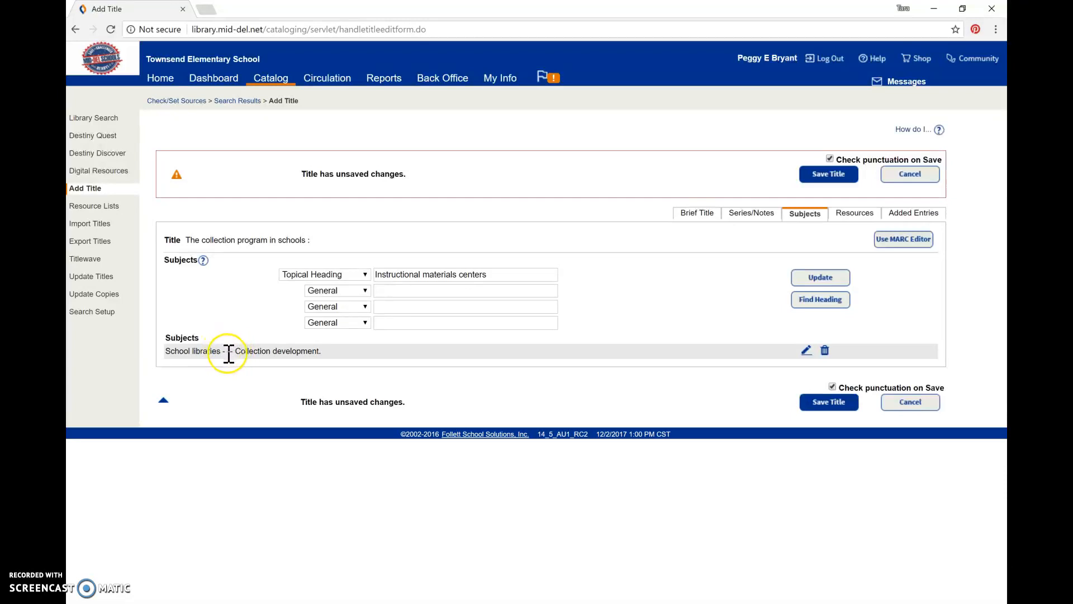
click(461, 288)
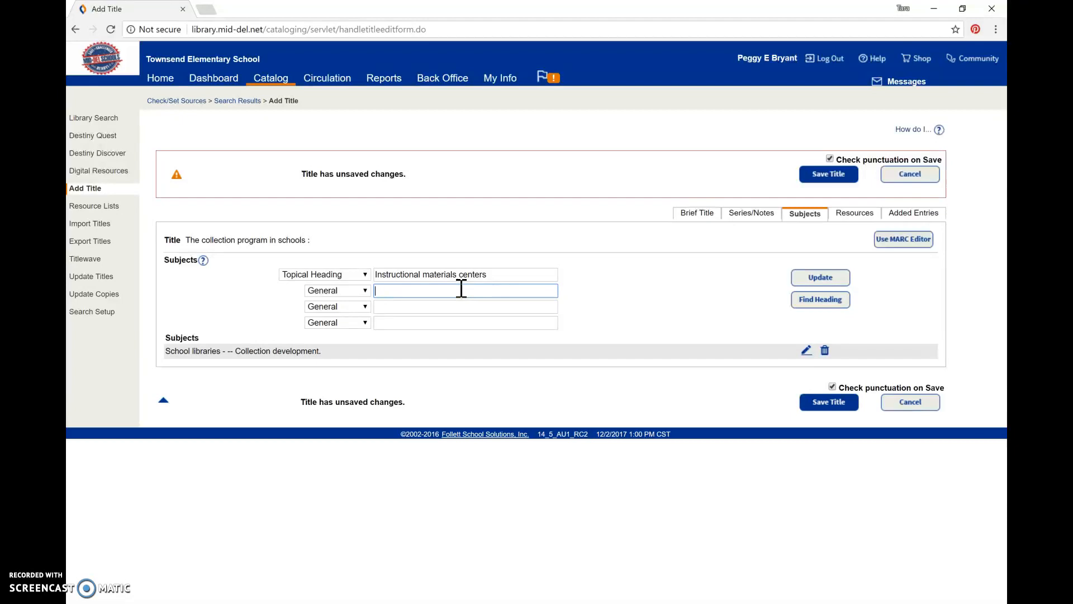
text(Collection development.)
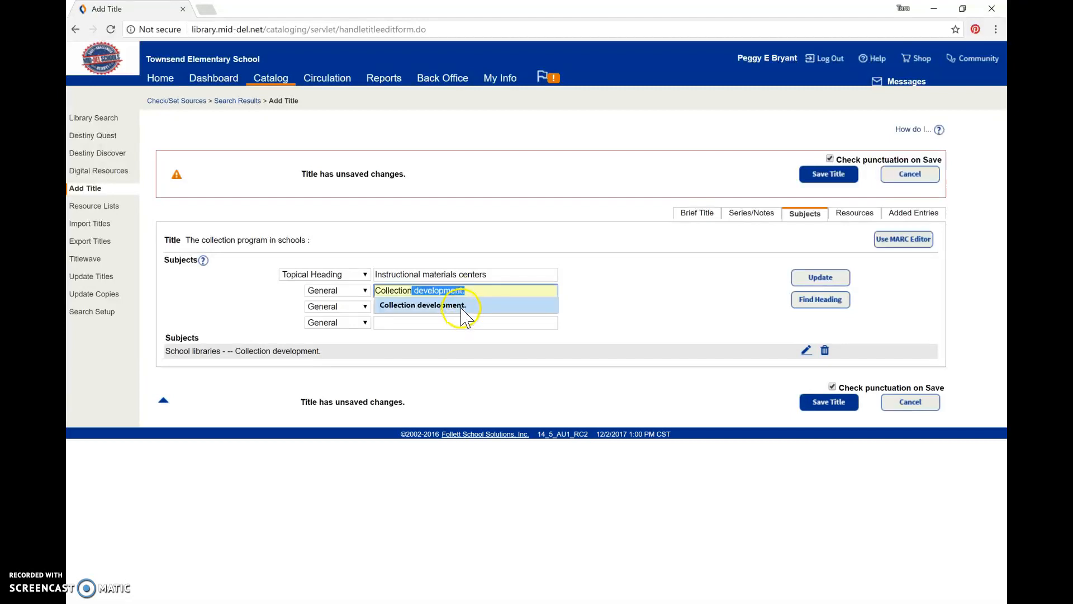
click(464, 305)
click(810, 278)
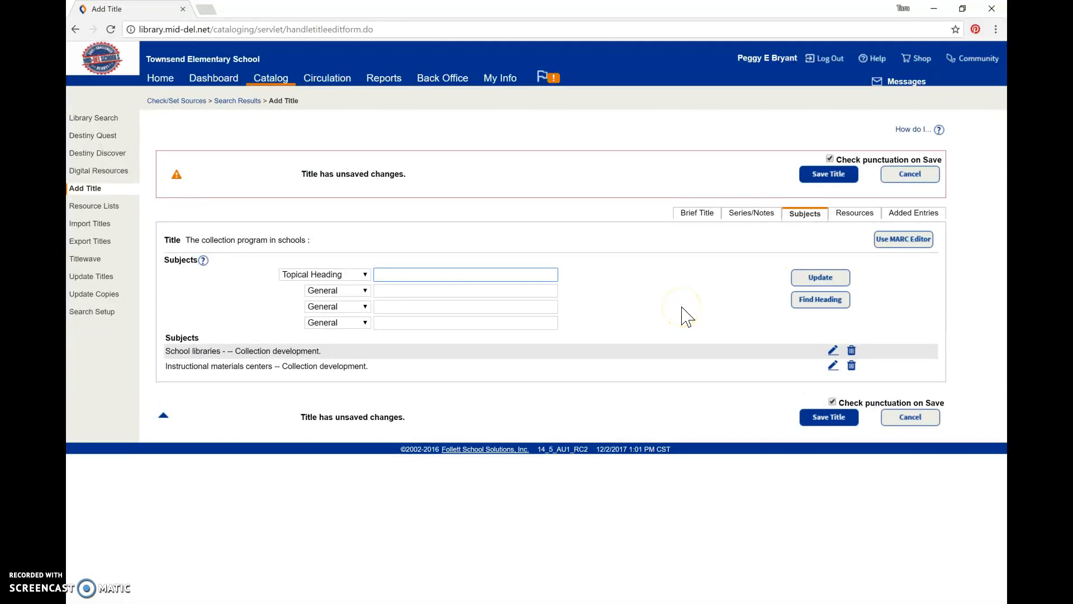
Look over the resource link fields and the added entries for alternate titles and contributors, and return to the brief title information
click(853, 218)
click(501, 286)
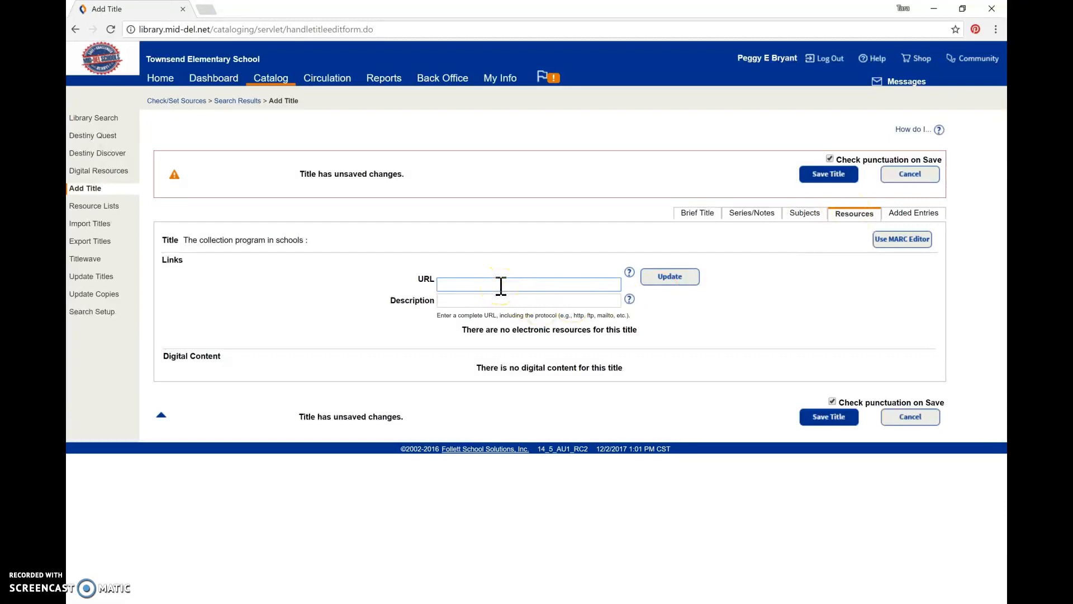
click(484, 285)
click(483, 285)
click(900, 216)
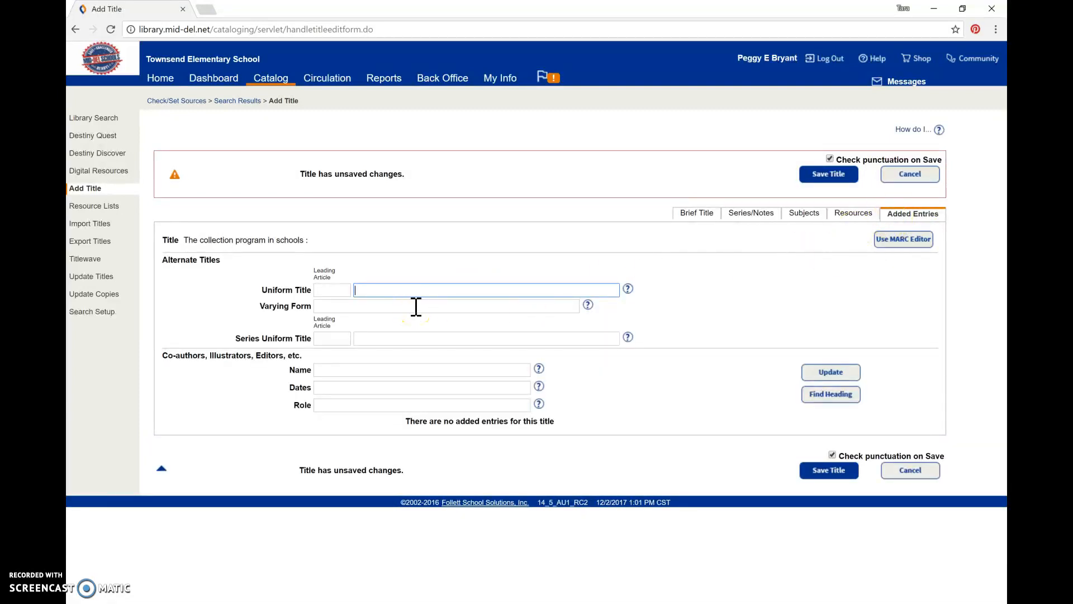
click(337, 290)
click(374, 292)
click(454, 285)
click(325, 338)
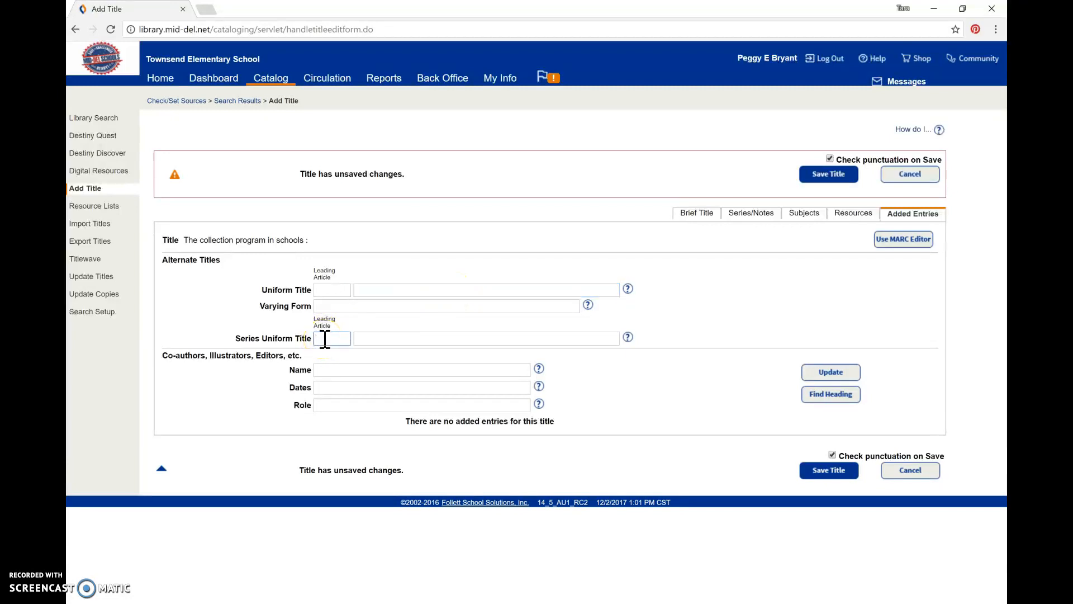
click(371, 341)
click(327, 371)
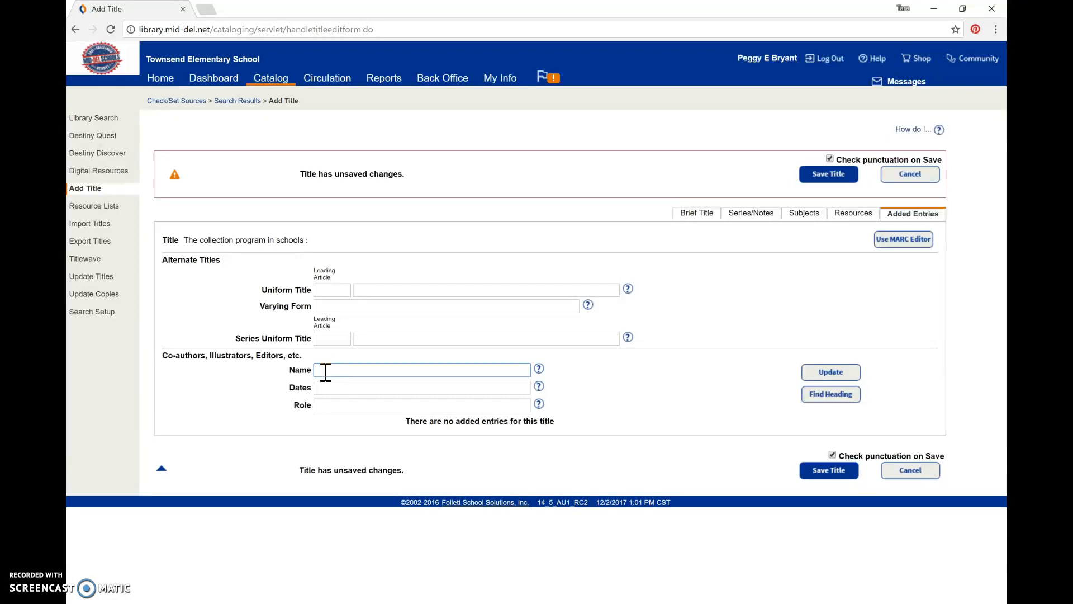
click(698, 217)
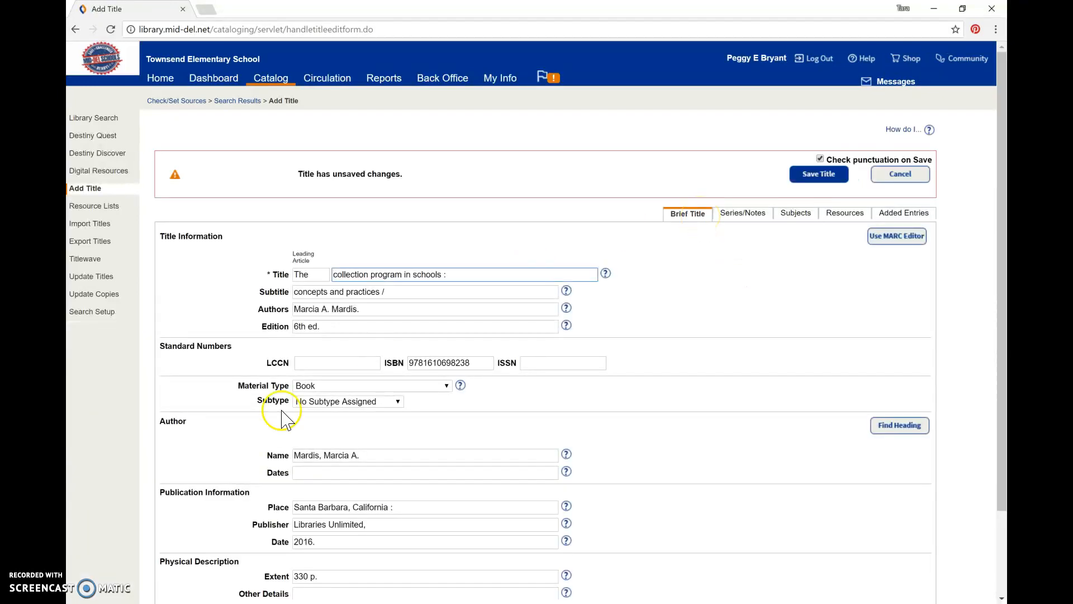
Enter the previous edition's author as an additional contributor in the added entries, surname first
click(297, 455)
drag(297, 455, 373, 450)
click(909, 216)
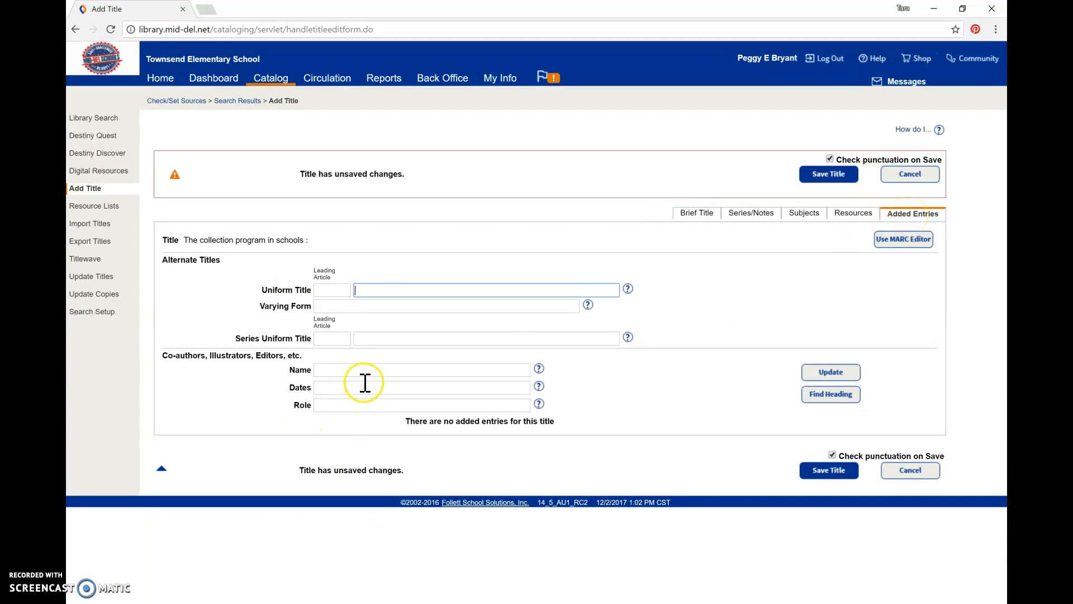
click(362, 373)
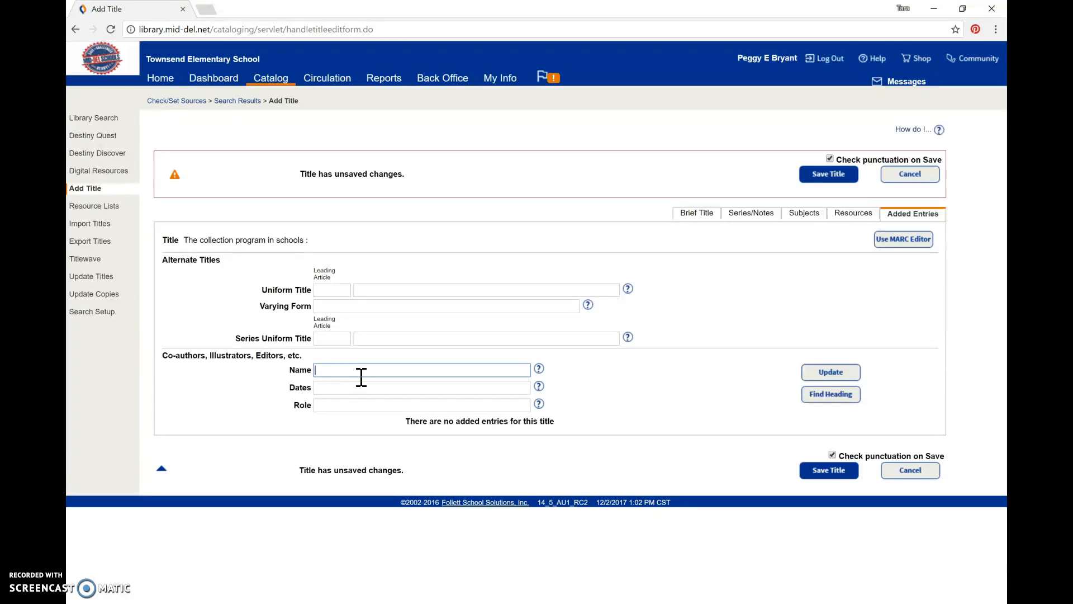
text(Bishop, Kay)
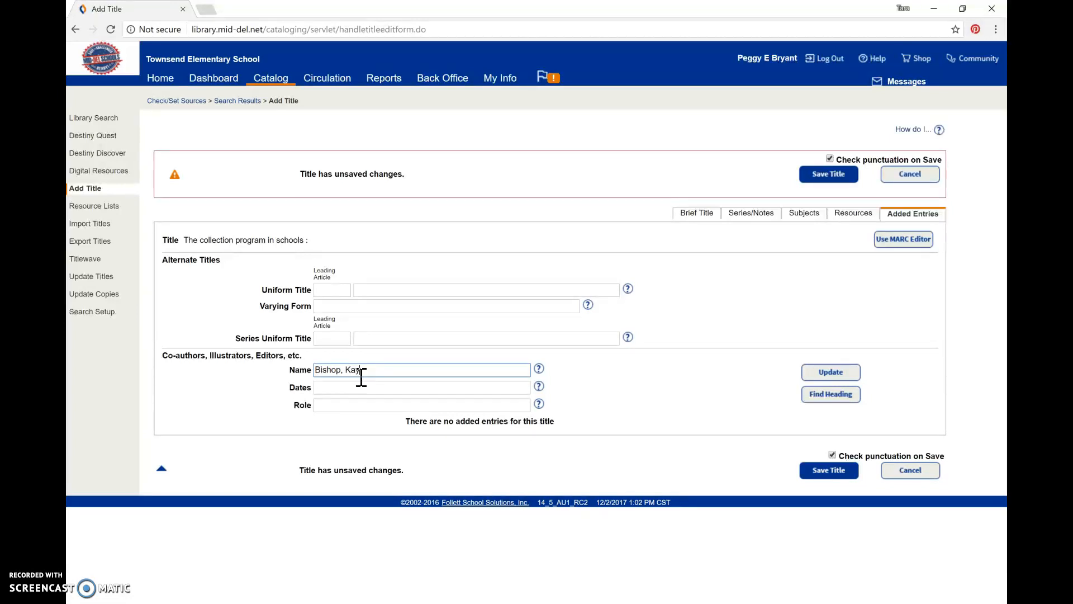
Give the contributor the role "5th ed. author" and add the entry to the title
click(352, 408)
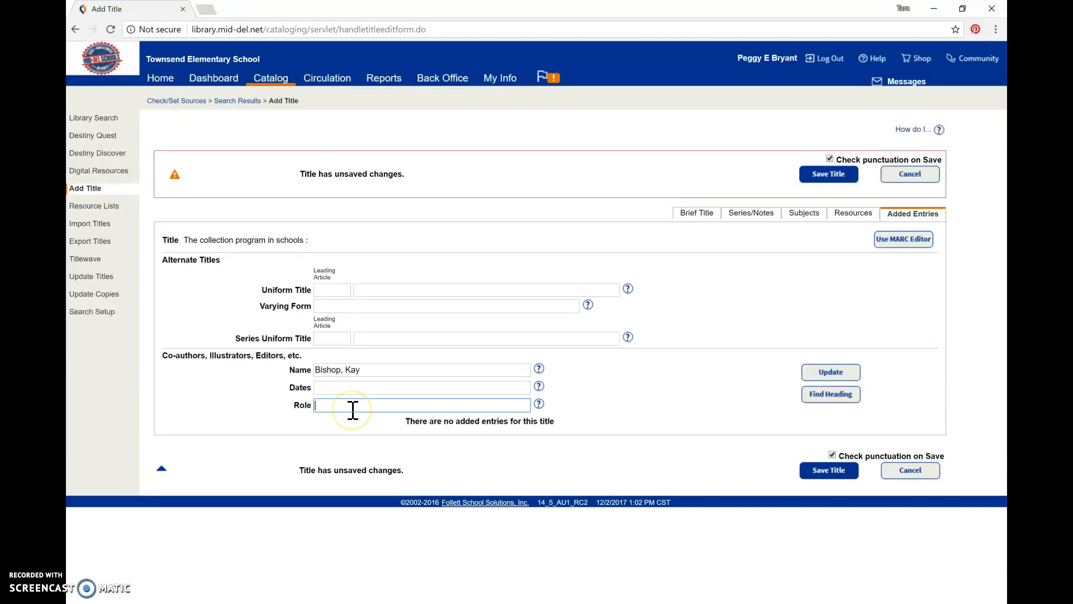
text(5th ed. auth.)
key(BackSpace)
text(or)
click(374, 405)
click(373, 406)
click(828, 373)
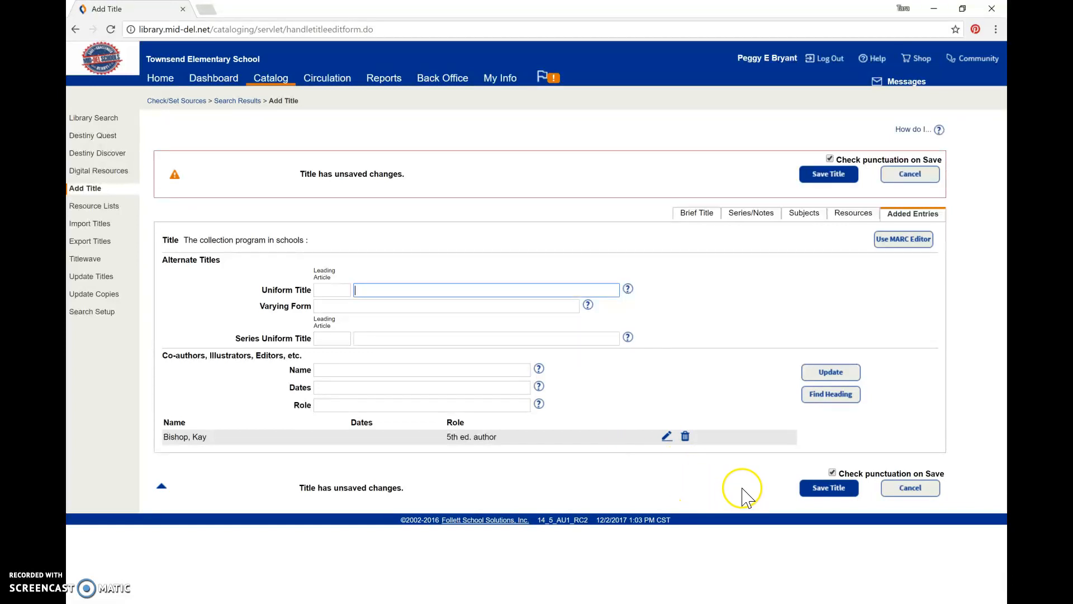
Save the title, accepting the punctuation suggestions for the series statement, target audience note and added personal name
click(831, 489)
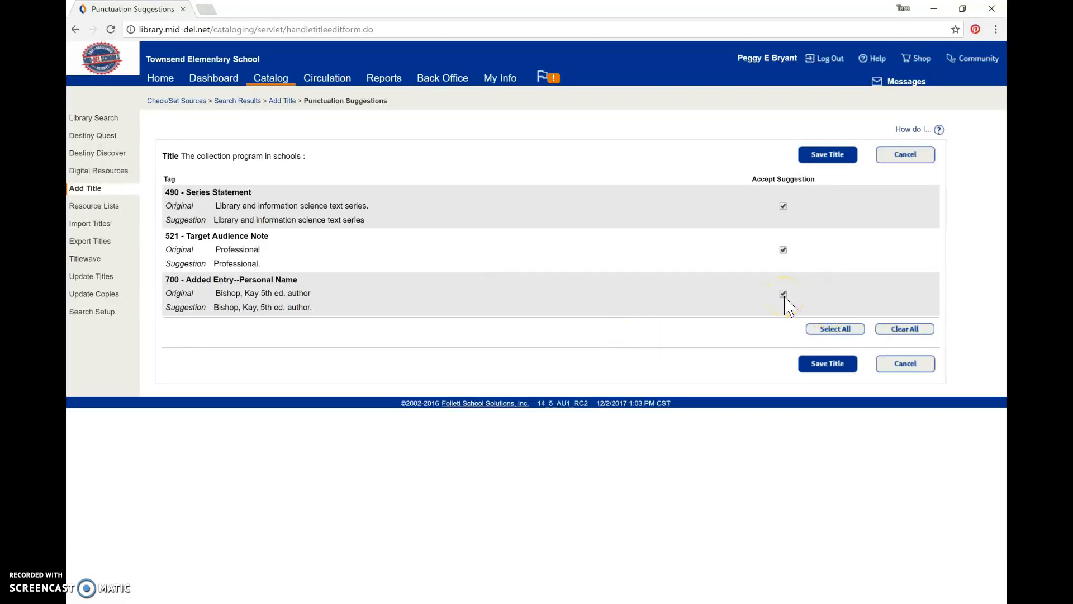
click(835, 366)
click(835, 366)
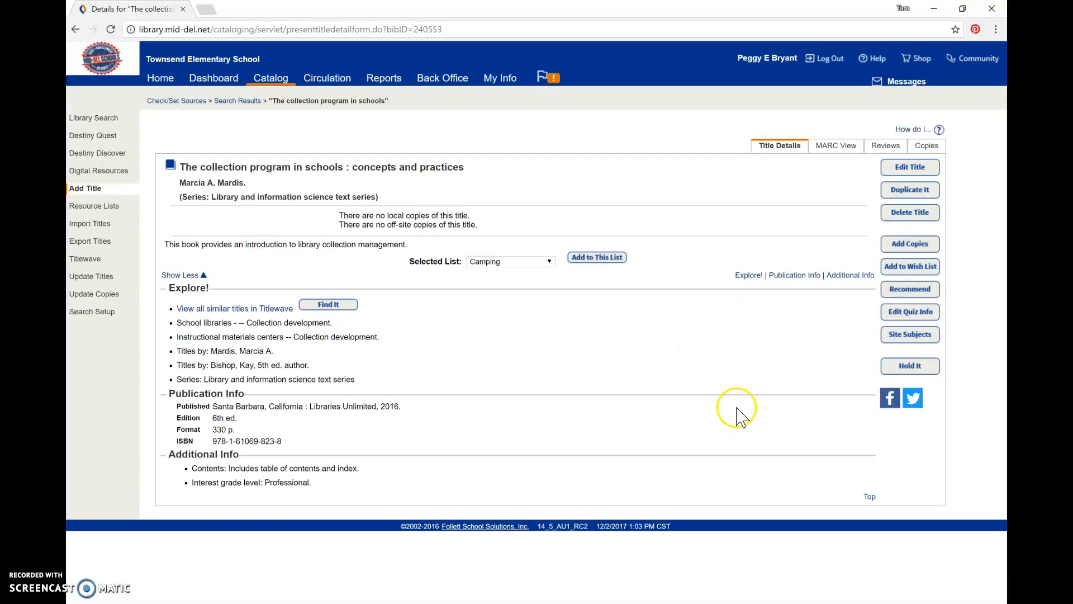
Open the form for adding copies to the saved title
click(909, 248)
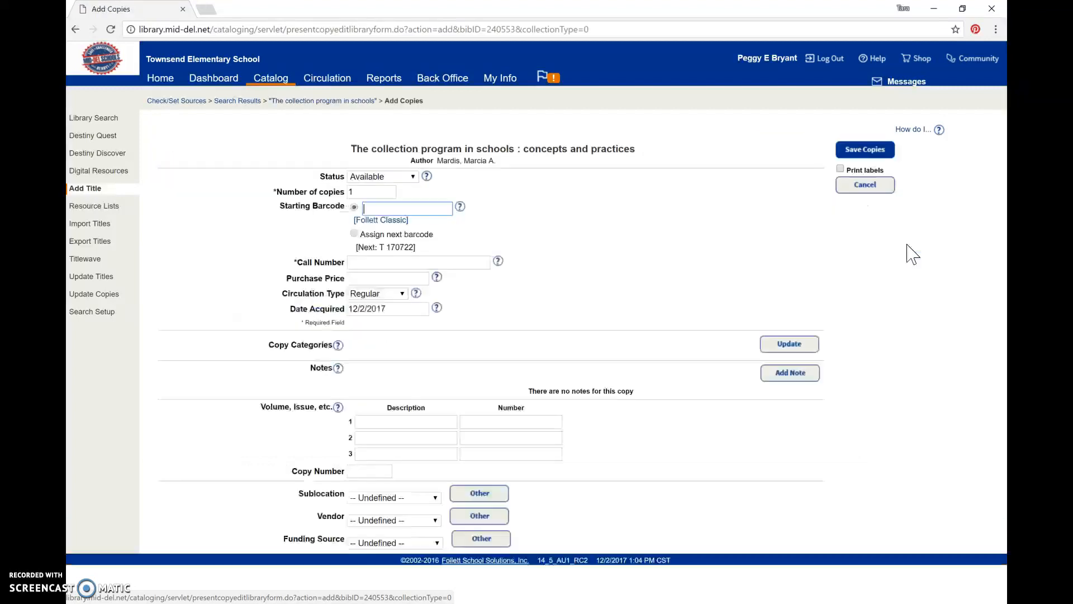